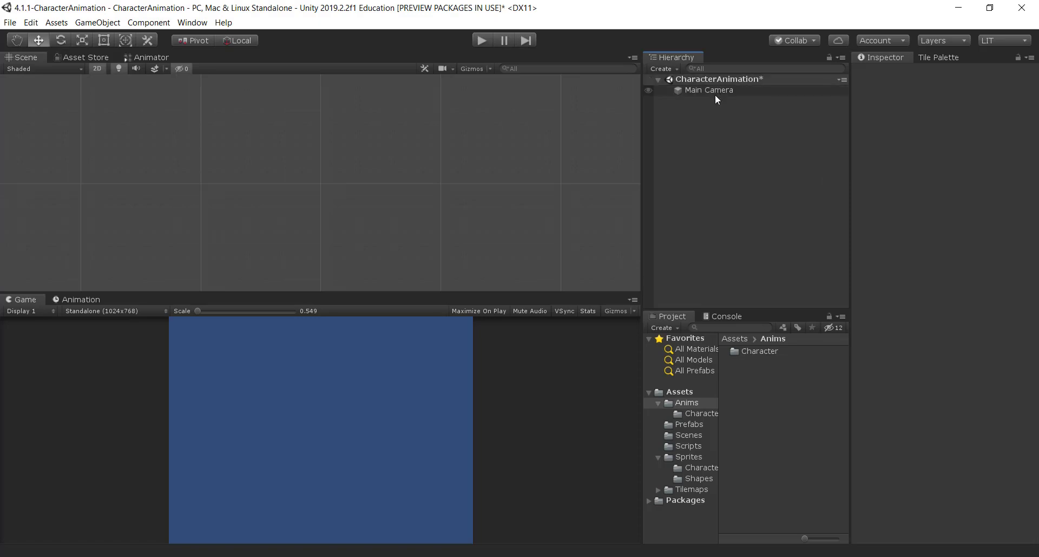
- Inspect the import settings of the Adventurer sprite sheet in the Sprites folder
{"action": "left_click", "coordinate": [715, 95]}
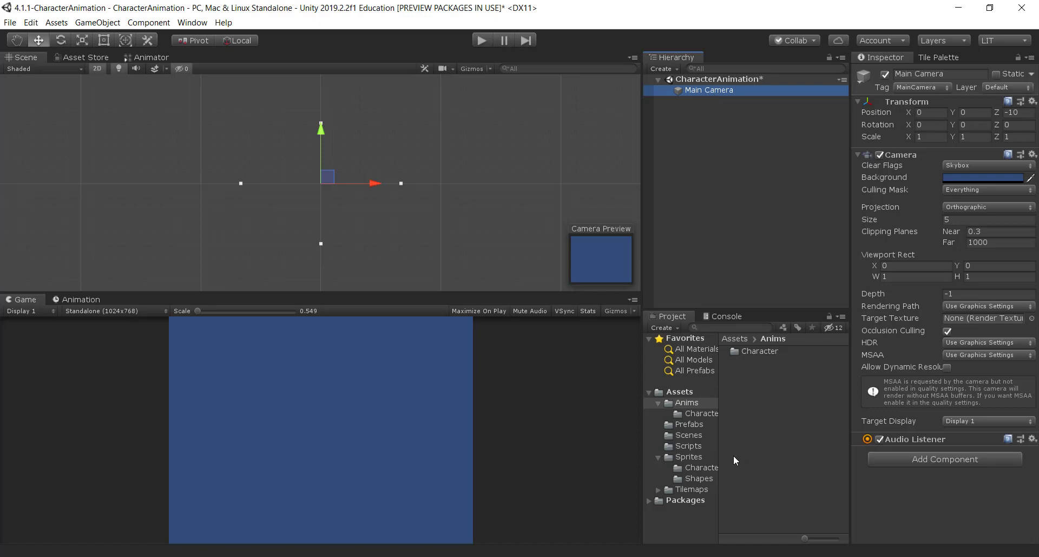
{"action": "left_click", "coordinate": [699, 469]}
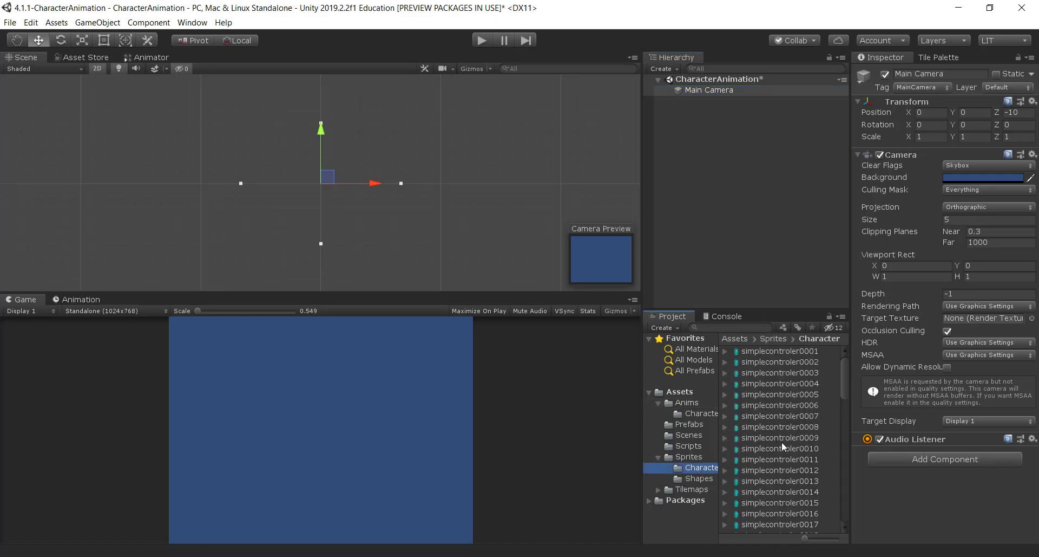
{"action": "left_click", "coordinate": [689, 457]}
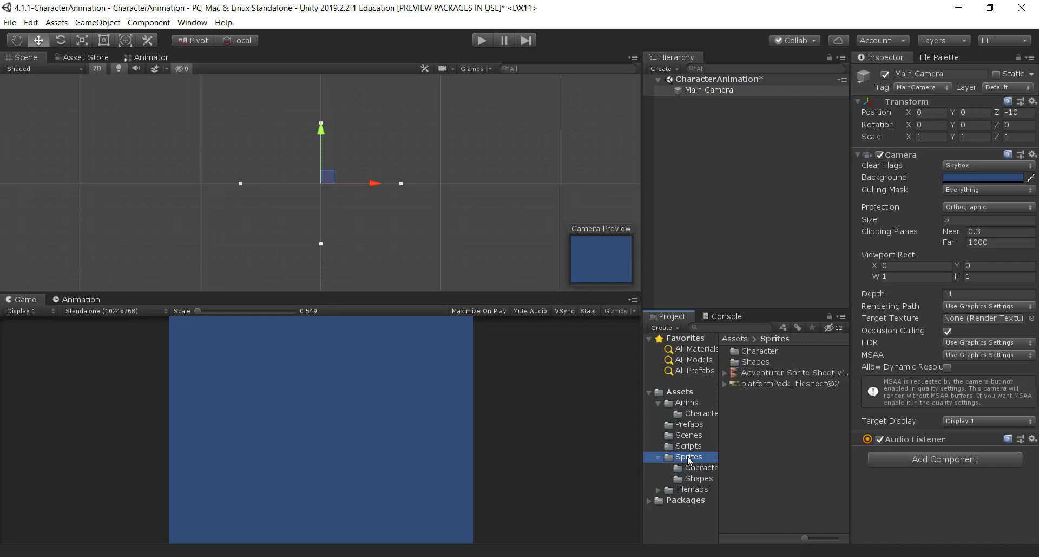
{"action": "left_click", "coordinate": [773, 373]}
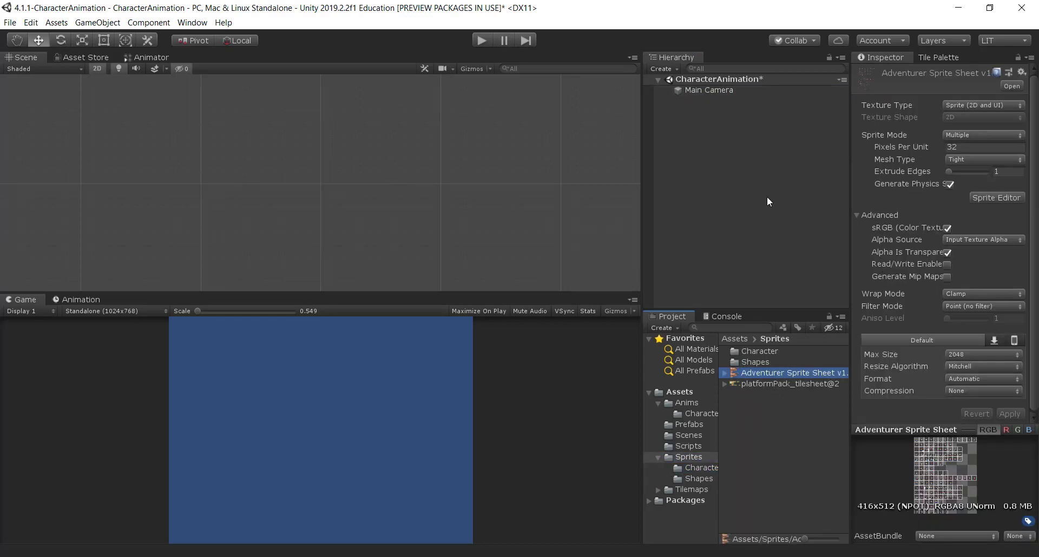
- Create an empty game object in the CharacterAnimation scene and reset its transform
{"action": "left_click", "coordinate": [713, 90]}
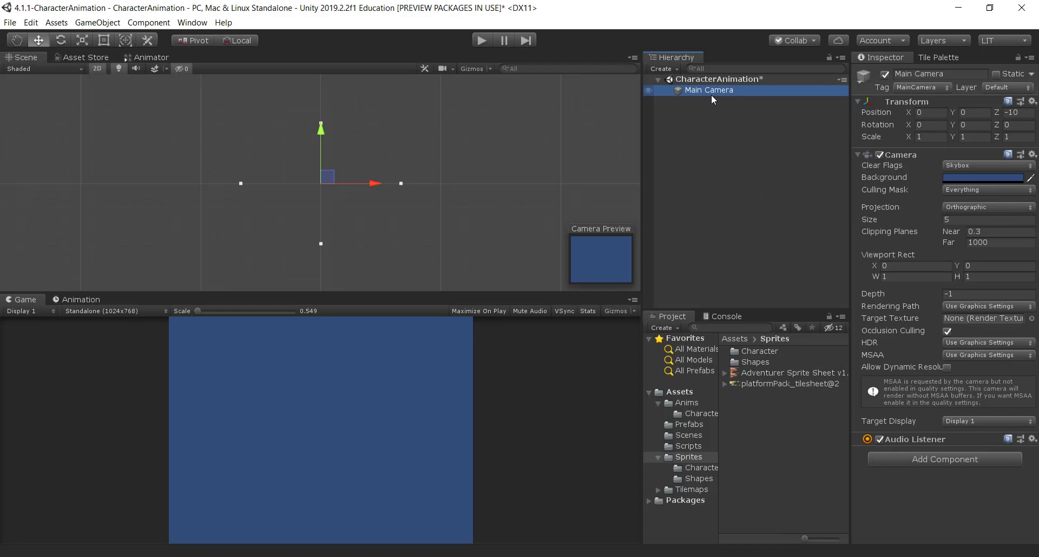
{"action": "right_click", "coordinate": [706, 124]}
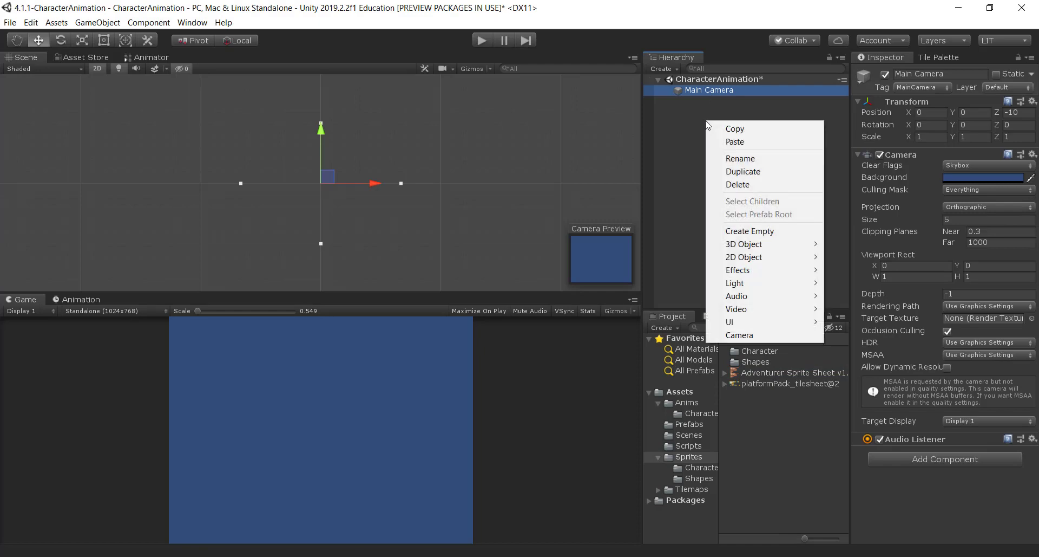
{"action": "left_click", "coordinate": [753, 231]}
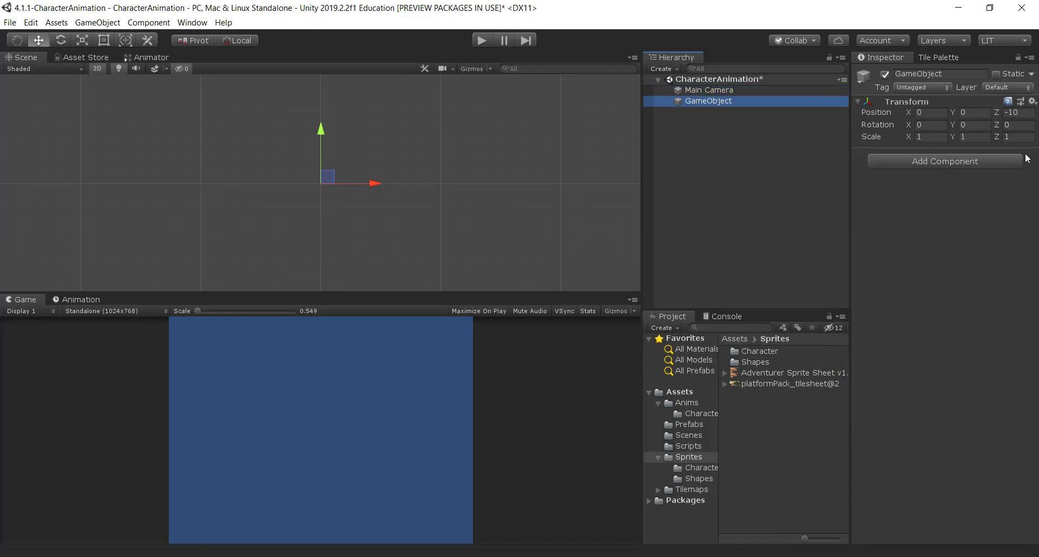
{"action": "left_click", "coordinate": [1033, 101]}
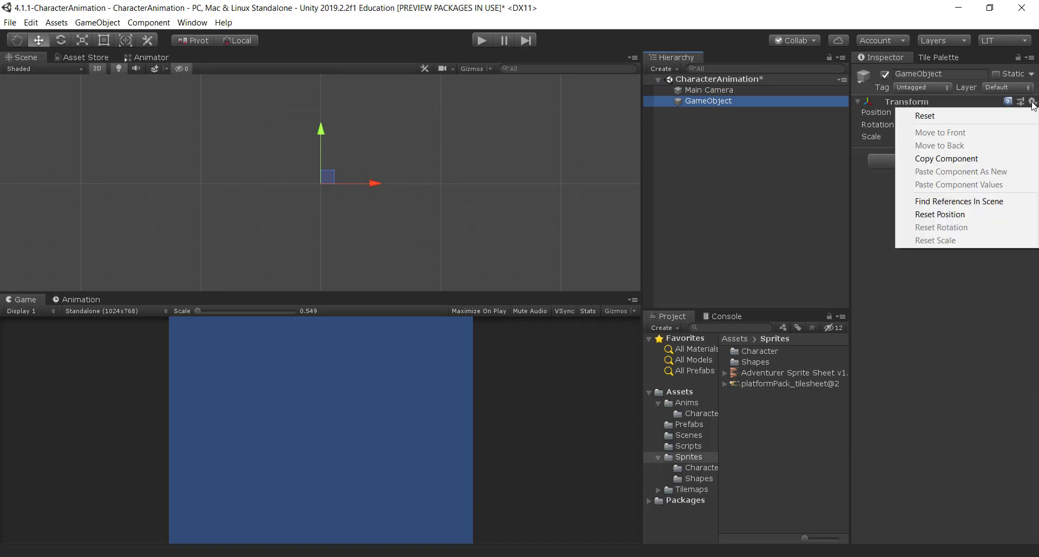
{"action": "left_click", "coordinate": [959, 115]}
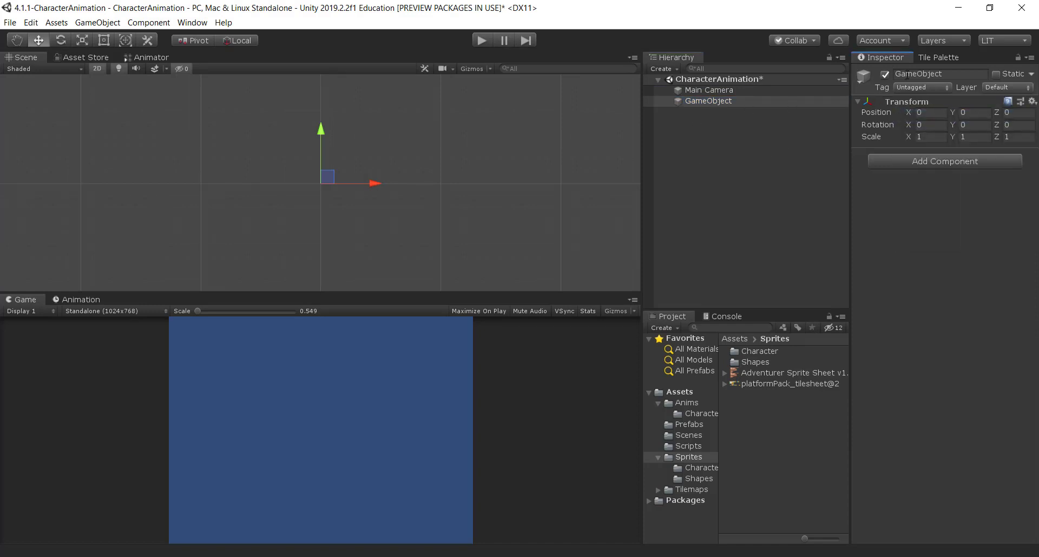
- Rename the new empty game object as Adventurer
{"action": "left_click", "coordinate": [910, 74]}
{"action": "type", "text": "Advent"}
{"action": "type", "text": "urwe"}
{"action": "key", "text": "BackSpace"}
{"action": "key", "text": "BackSpace"}
{"action": "type", "text": "er"}
{"action": "key", "text": "Return"}
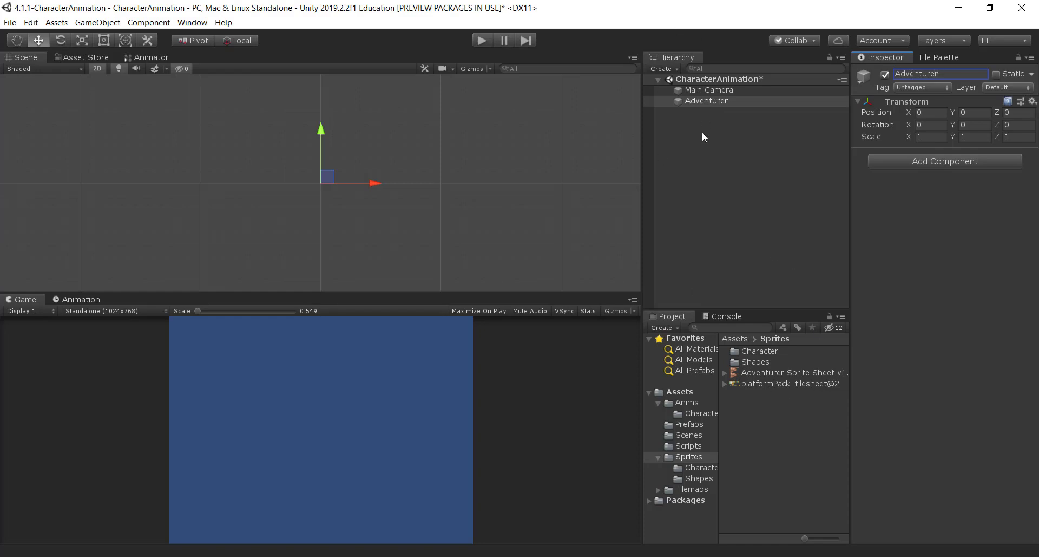
- Add an Animator component to the Adventurer game object
{"action": "left_click", "coordinate": [928, 161]}
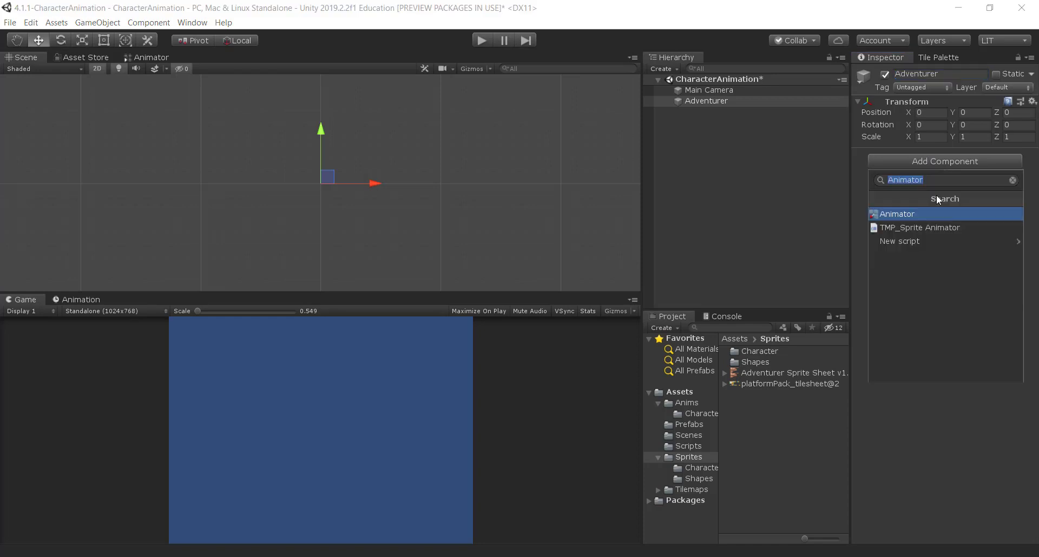
{"action": "type", "text": "An"}
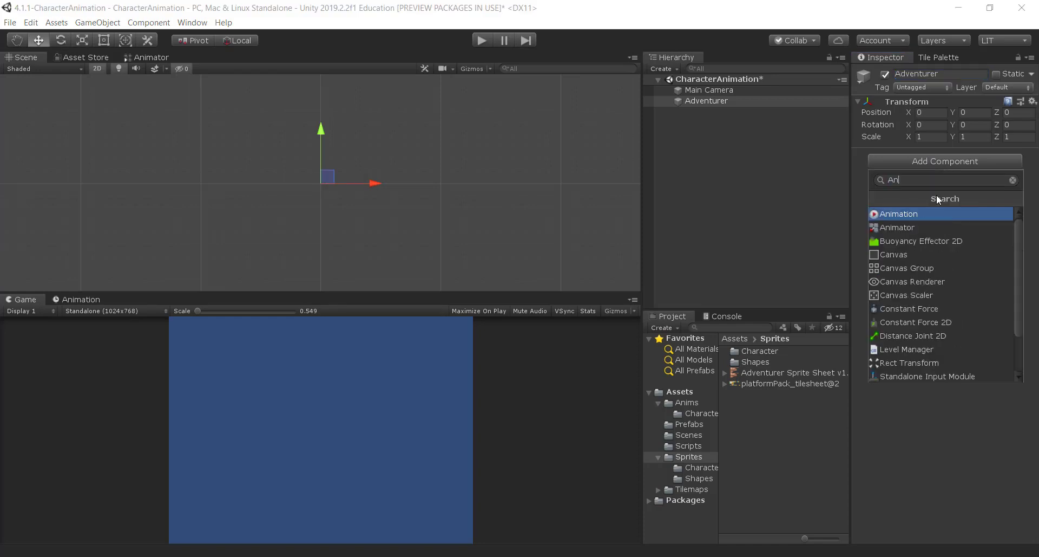
{"action": "left_click", "coordinate": [909, 228]}
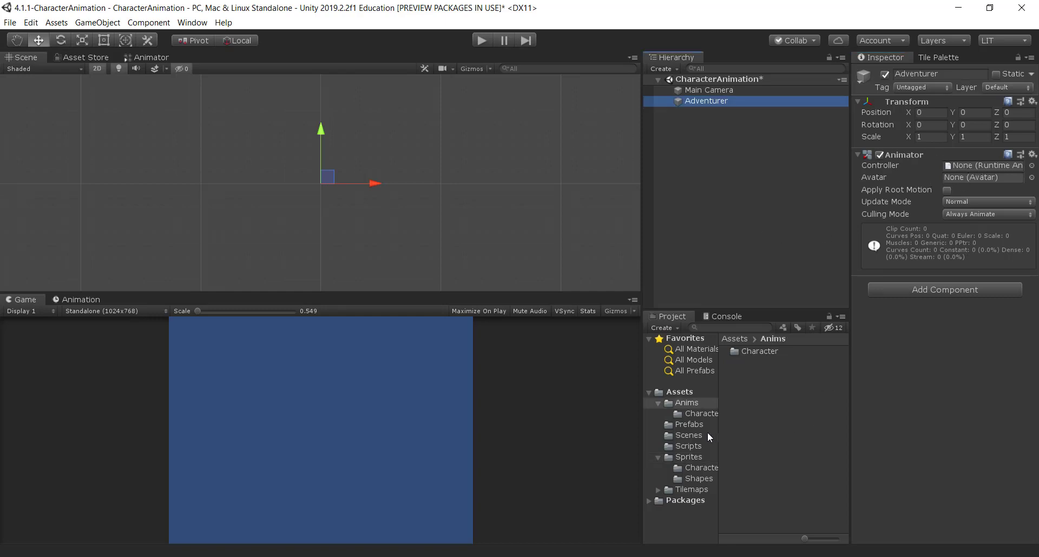
- Create a folder named Adventurer inside the Anims folder, alongside the existing Character folder
{"action": "left_click", "coordinate": [761, 406]}
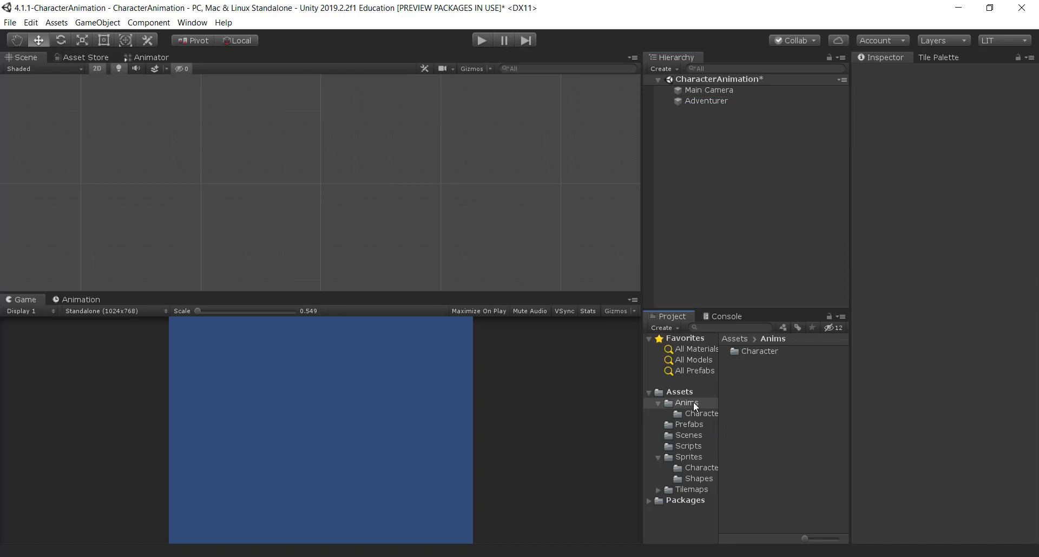
{"action": "left_click", "coordinate": [760, 353]}
{"action": "double_click", "coordinate": [756, 354]}
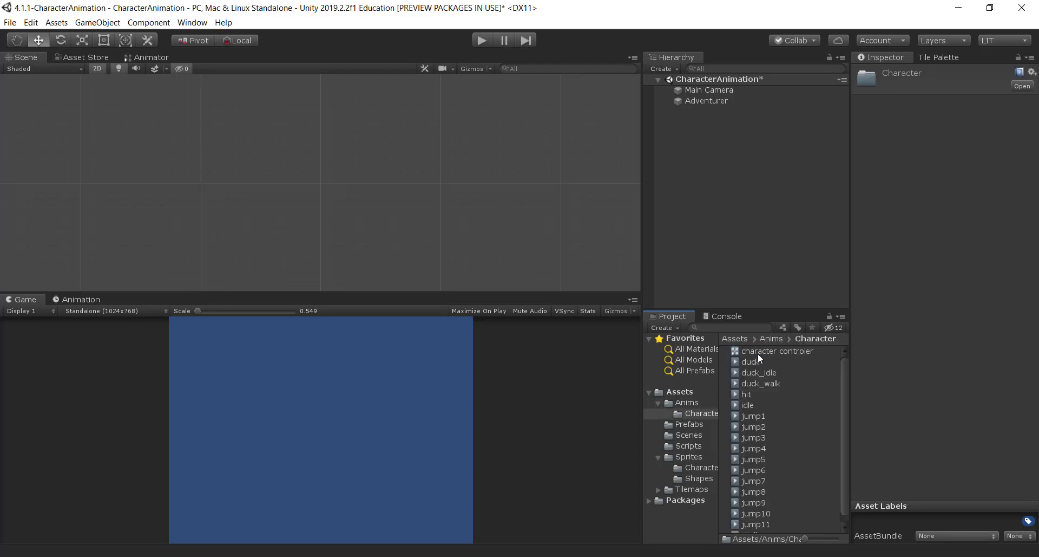
{"action": "left_click", "coordinate": [765, 394]}
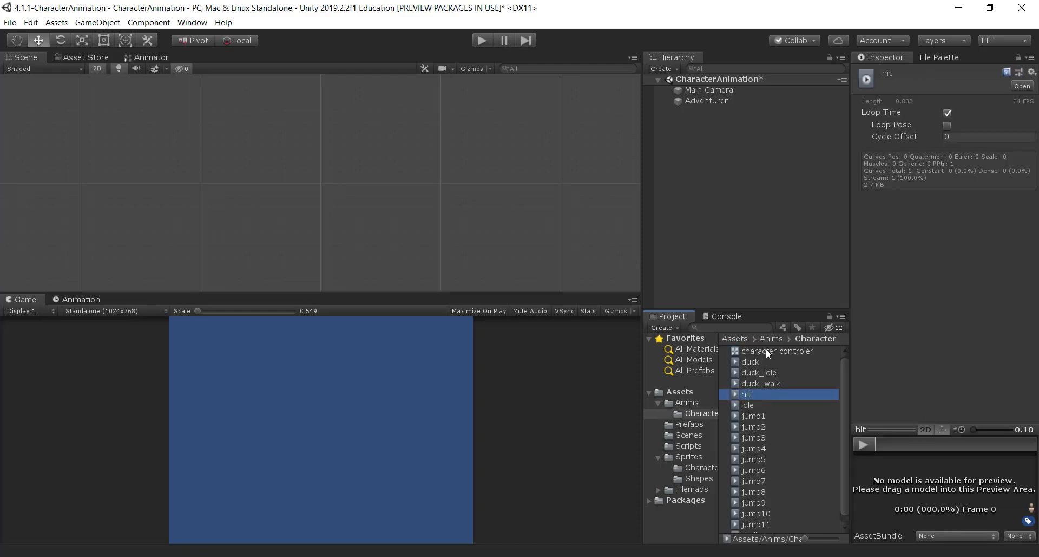
{"action": "left_click", "coordinate": [693, 402]}
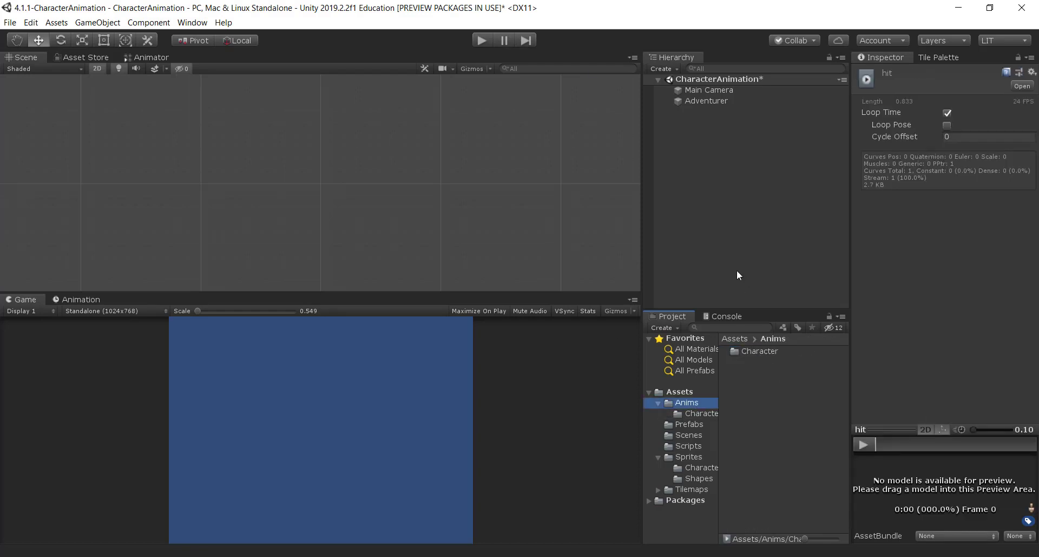
{"action": "right_click", "coordinate": [746, 401]}
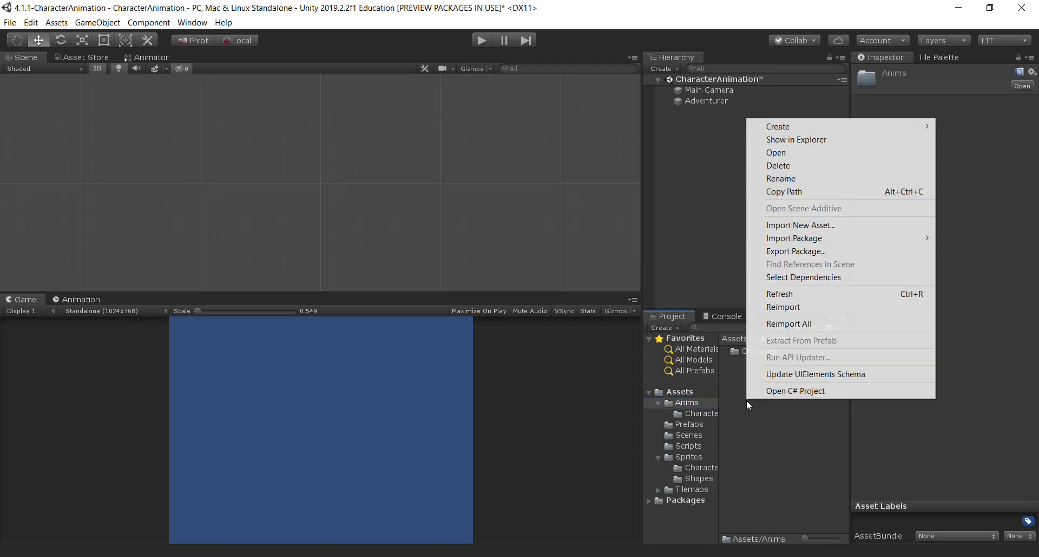
{"action": "mouse_move", "coordinate": [774, 130]}
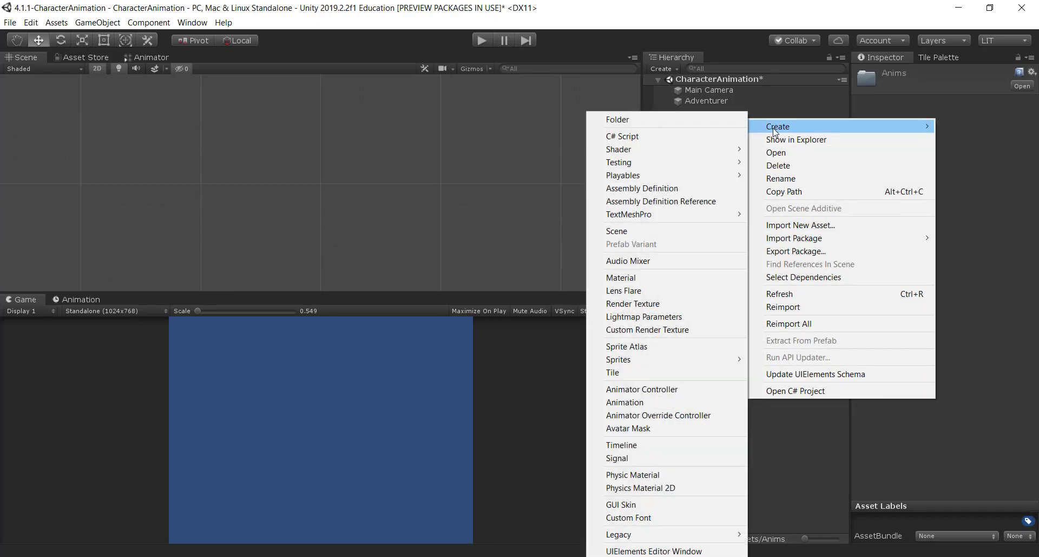
{"action": "left_click", "coordinate": [622, 121]}
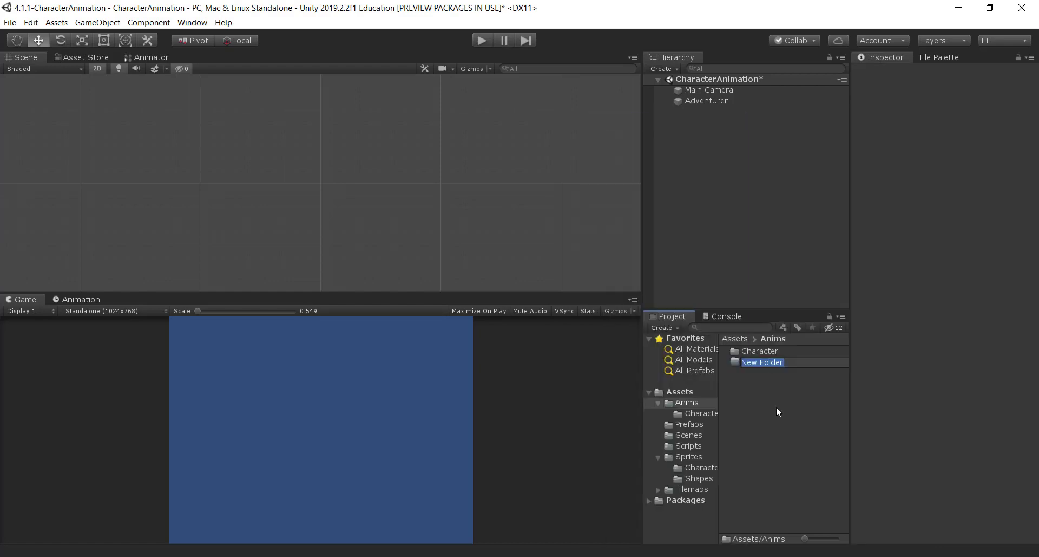
{"action": "type", "text": "Adventurer"}
{"action": "key", "text": "Return"}
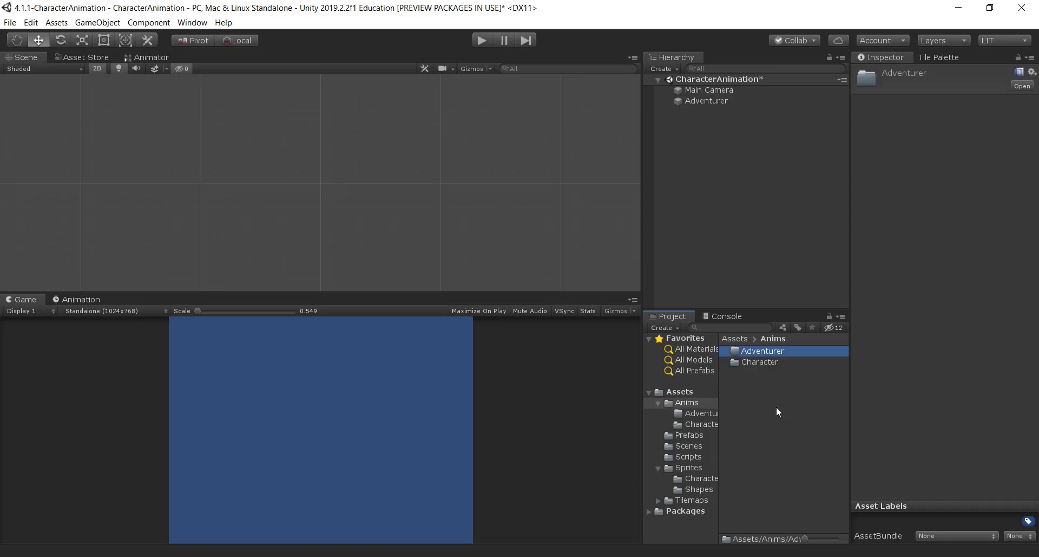
- Create an Animator Controller named AdventurerController in the Anims/Adventurer folder and assign it to the Adventurer object's Animator component
{"action": "double_click", "coordinate": [759, 351]}
{"action": "right_click", "coordinate": [749, 388]}
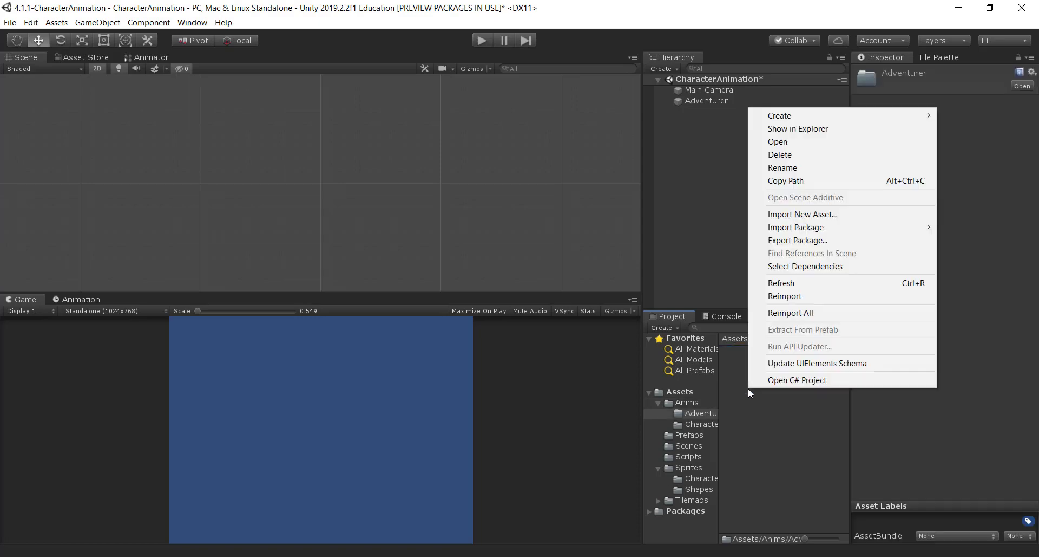
{"action": "mouse_move", "coordinate": [799, 115]}
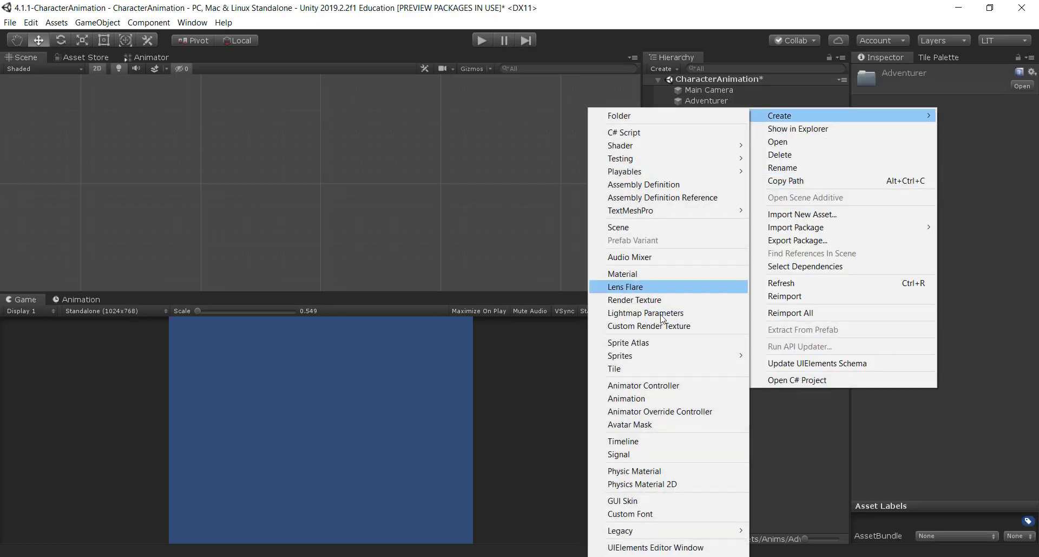
{"action": "left_click", "coordinate": [644, 385]}
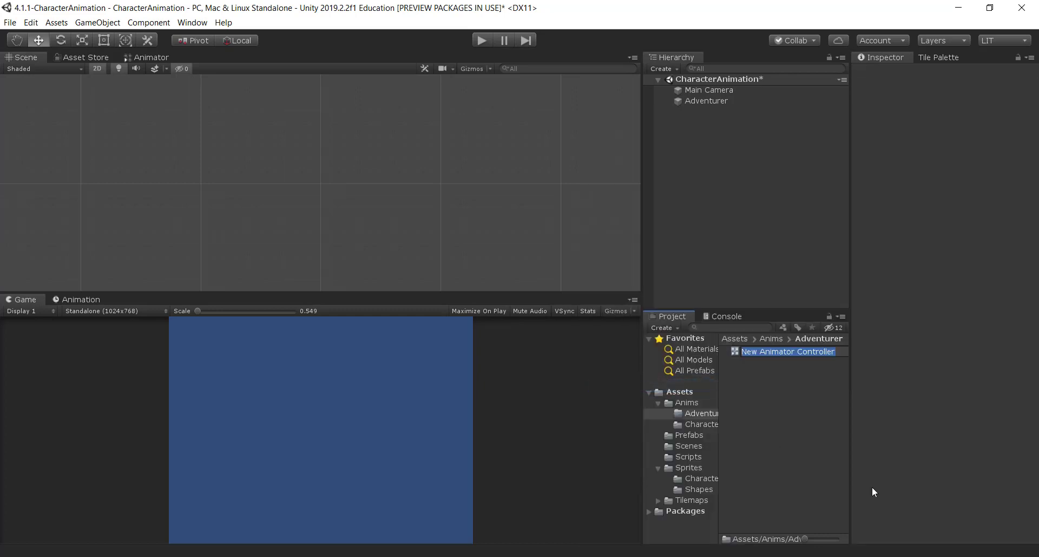
{"action": "type", "text": "Adventur"}
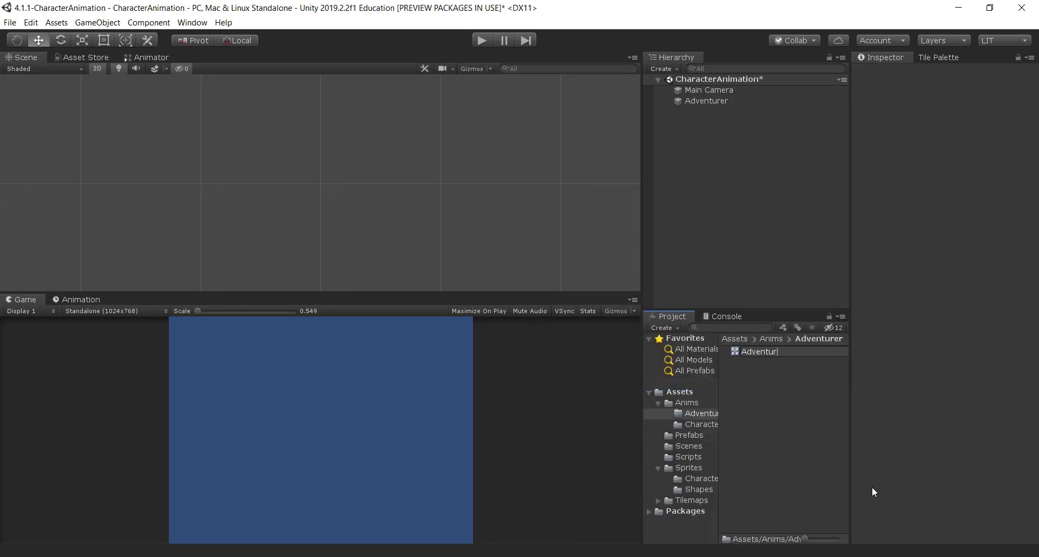
{"action": "type", "text": "erController"}
{"action": "key", "text": "Return"}
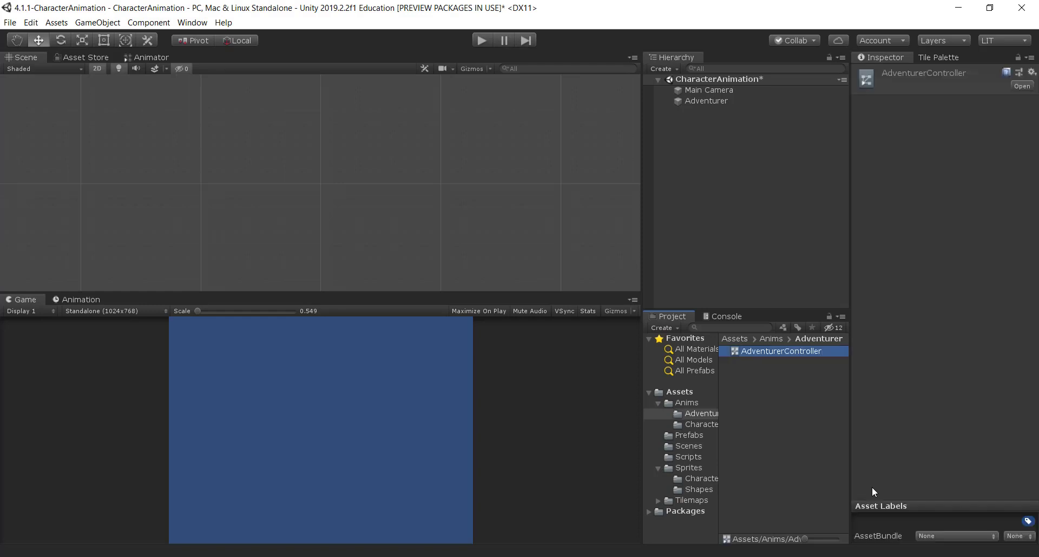
{"action": "left_click", "coordinate": [706, 102]}
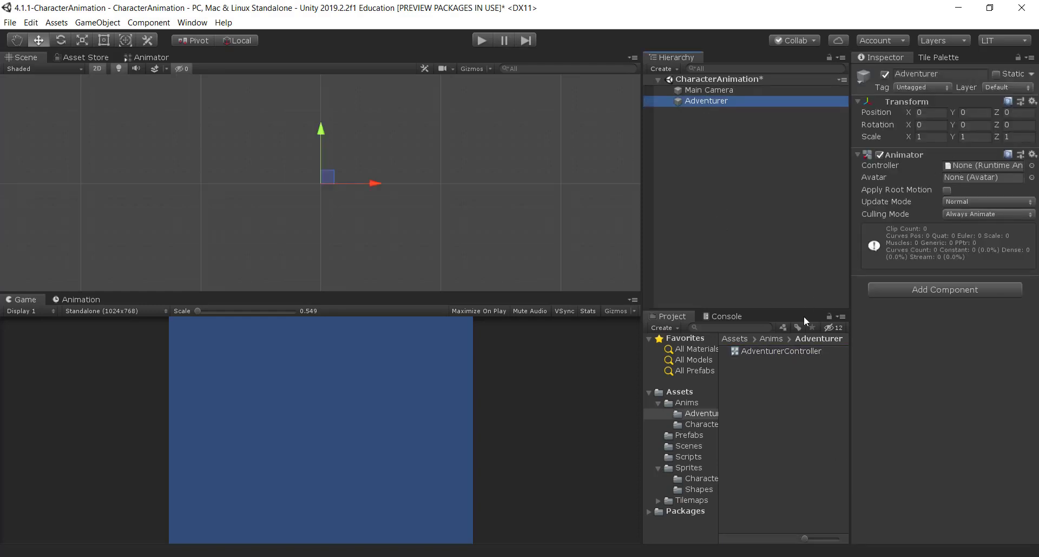
{"action": "left_click_drag", "start_coordinate": [797, 352], "coordinate": [979, 163]}
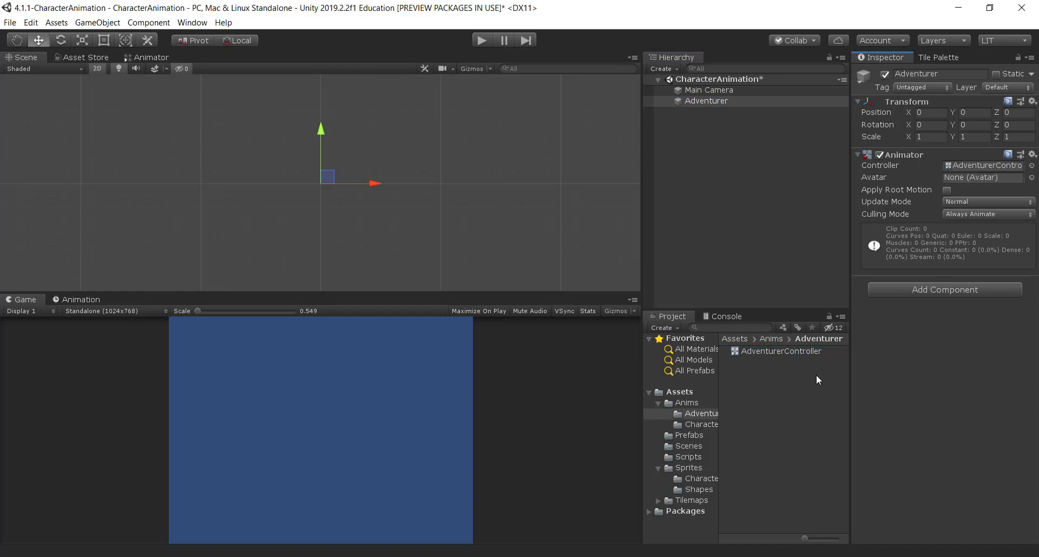
- Show the state graph of AdventurerController in the Animator window
{"action": "left_click", "coordinate": [800, 352]}
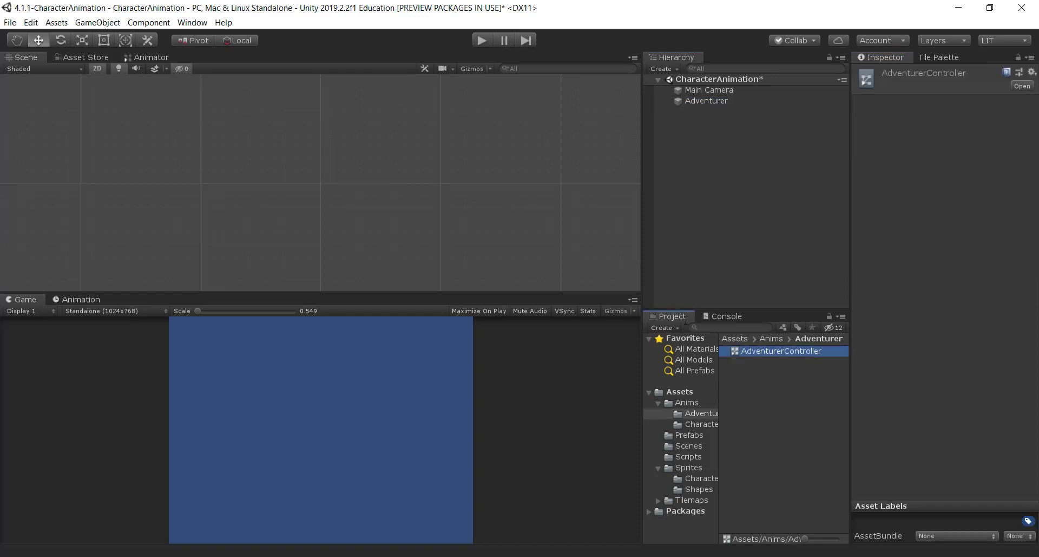
{"action": "left_click", "coordinate": [157, 57]}
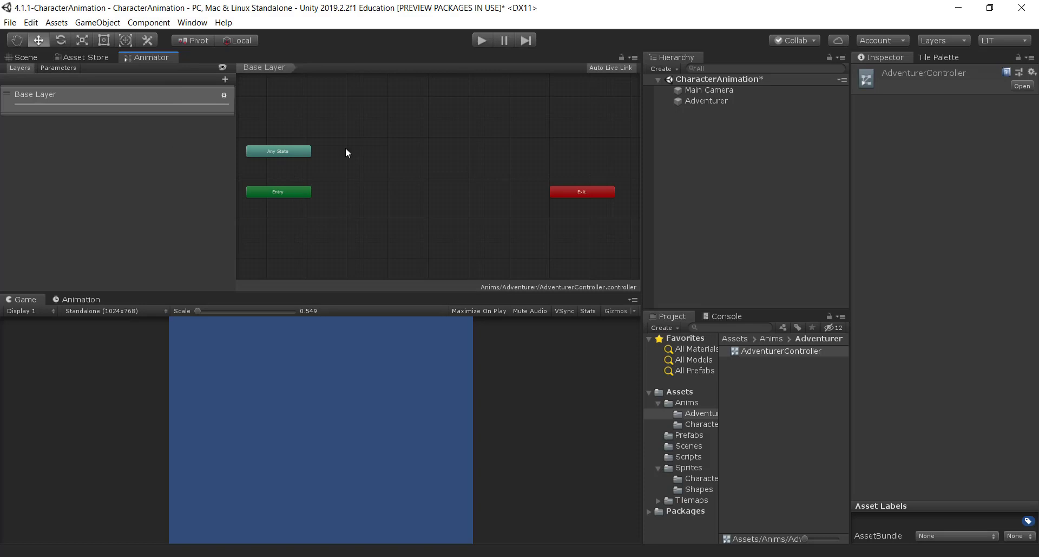
{"action": "left_click", "coordinate": [192, 22]}
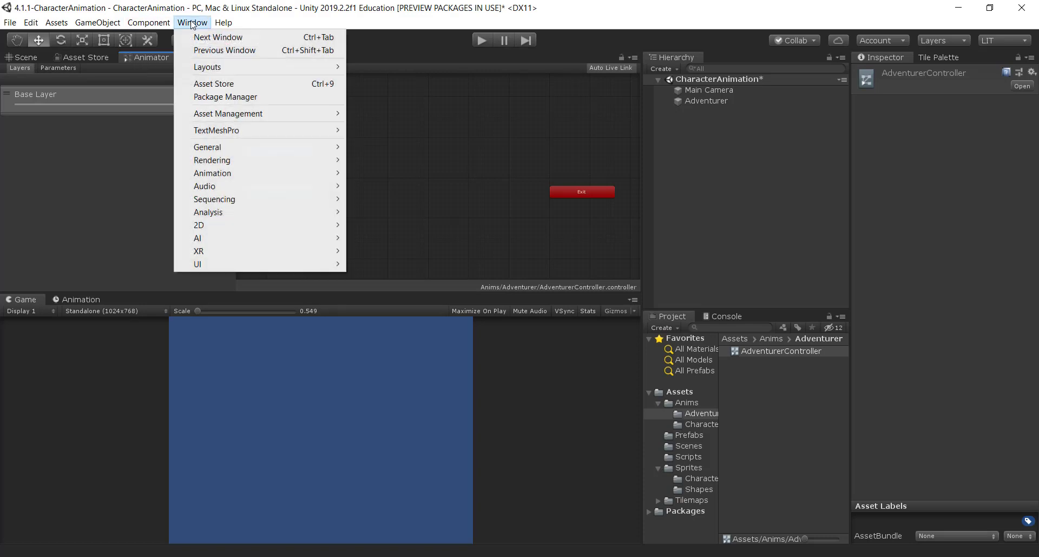
{"action": "mouse_move", "coordinate": [220, 173]}
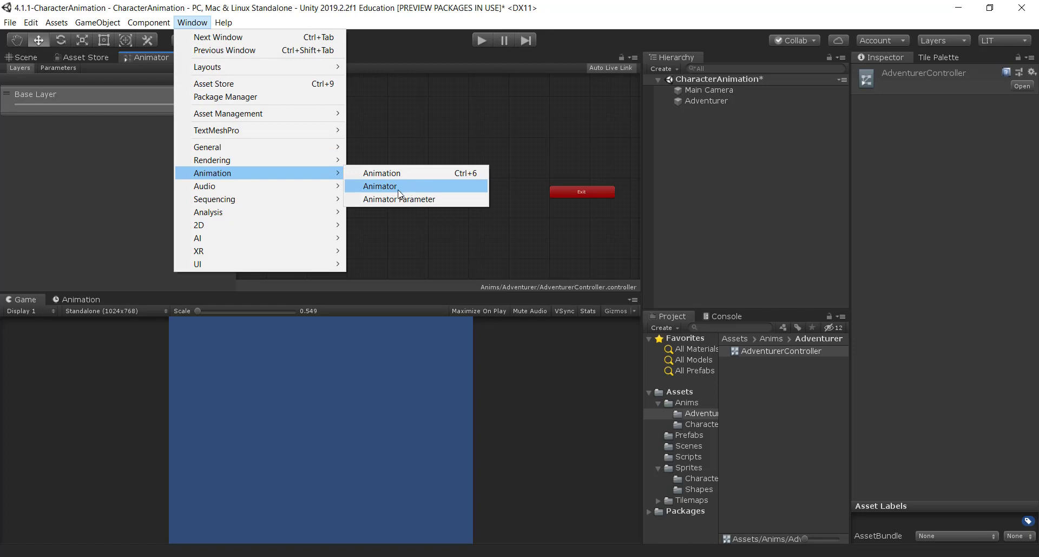
{"action": "left_click", "coordinate": [153, 57]}
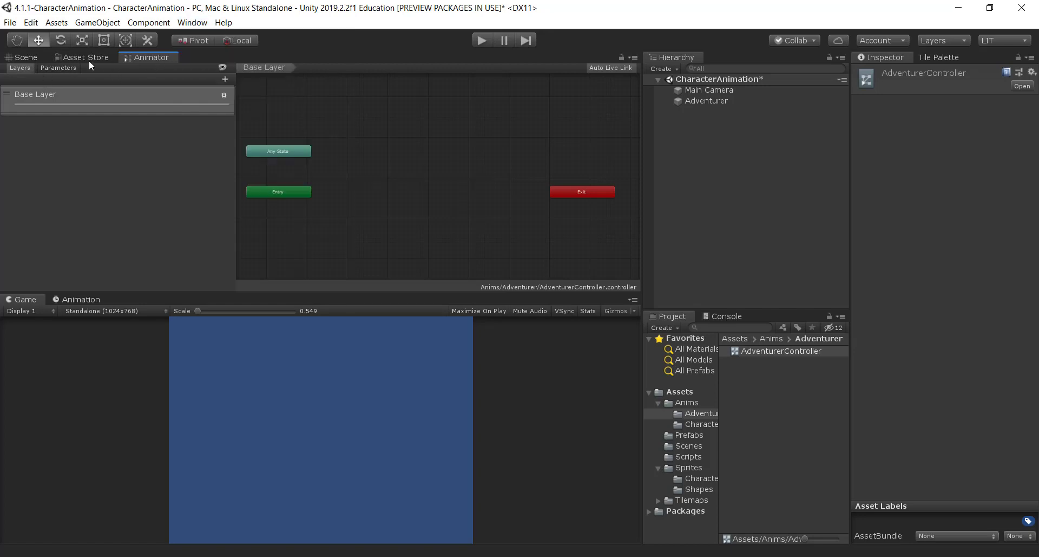
{"action": "left_click", "coordinate": [32, 60]}
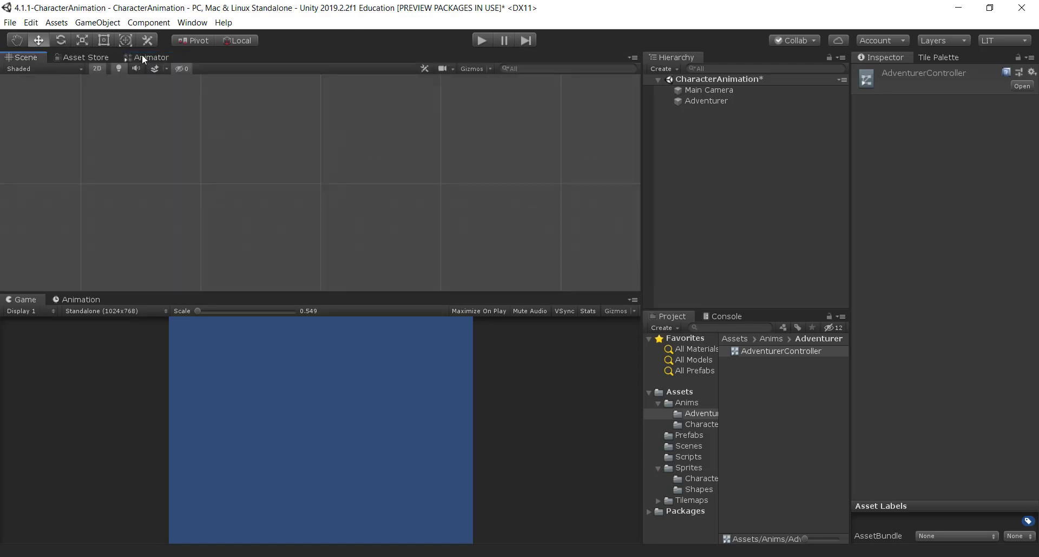
{"action": "left_click", "coordinate": [143, 56]}
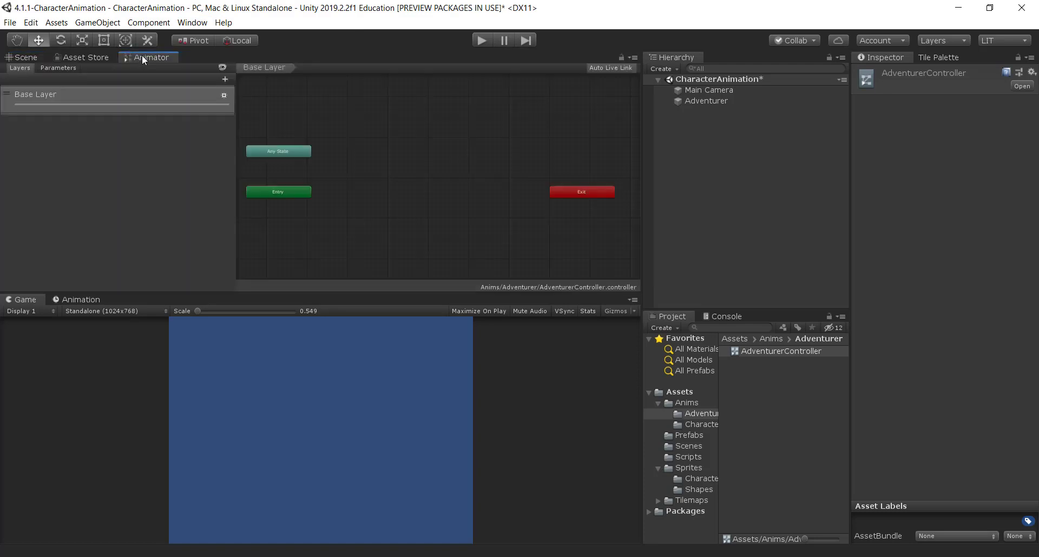
- Create an animation clip named idle in Anims/Adventurer for the Adventurer and move its state clear of Any State in the graph
{"action": "left_click", "coordinate": [192, 22]}
{"action": "mouse_move", "coordinate": [335, 174]}
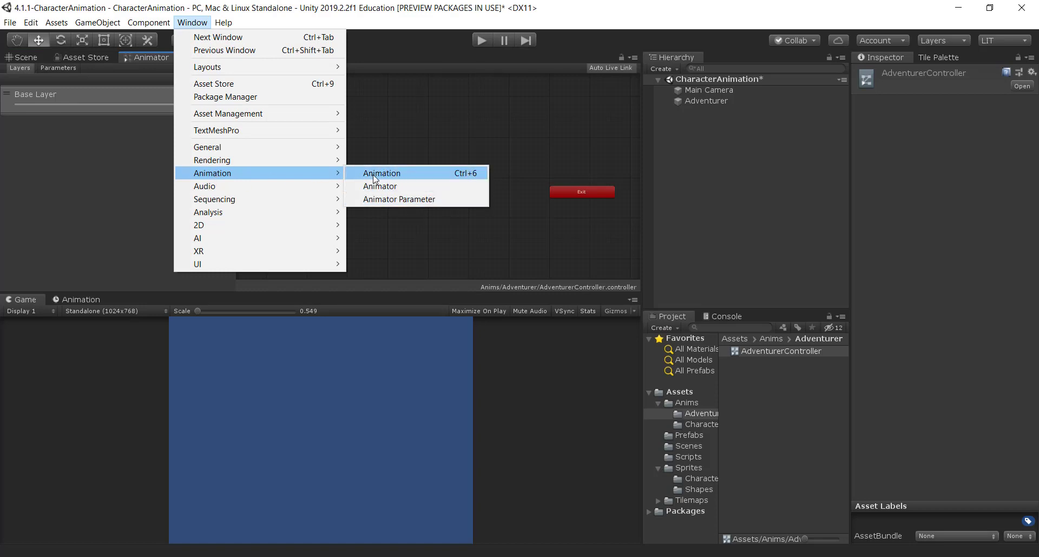
{"action": "left_click", "coordinate": [81, 300]}
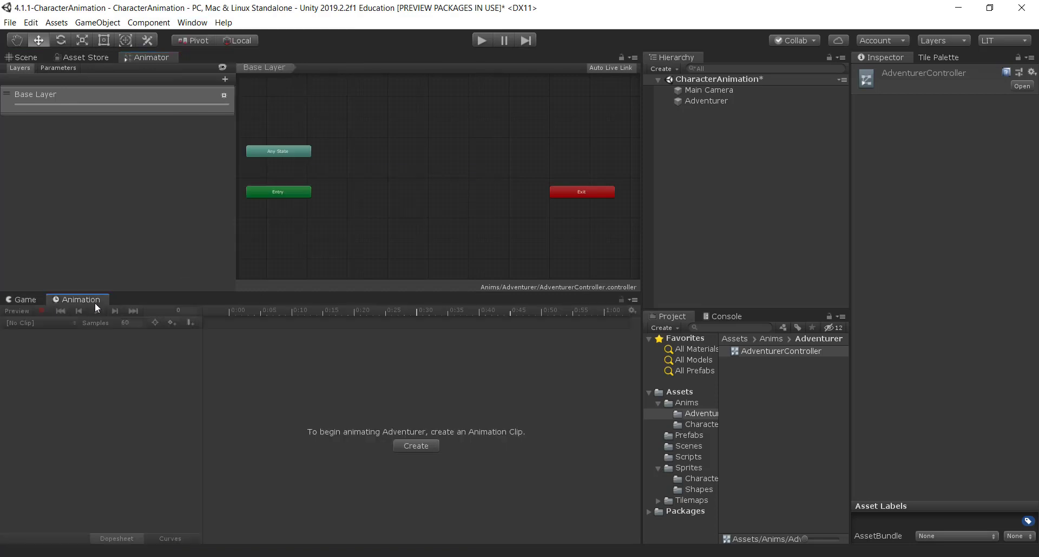
{"action": "left_click", "coordinate": [21, 300]}
{"action": "left_click", "coordinate": [81, 300]}
{"action": "left_click", "coordinate": [424, 449]}
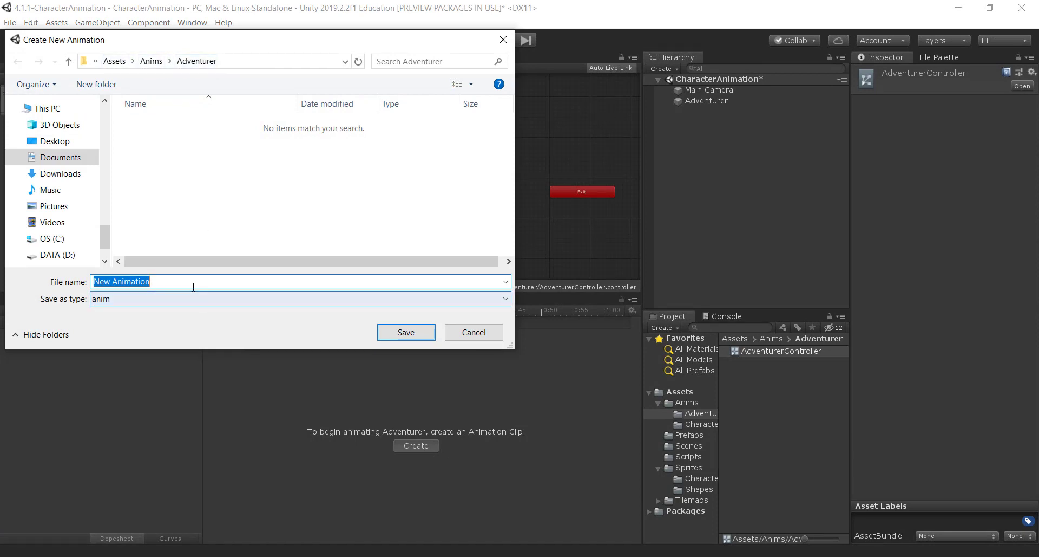
{"action": "type", "text": "idle"}
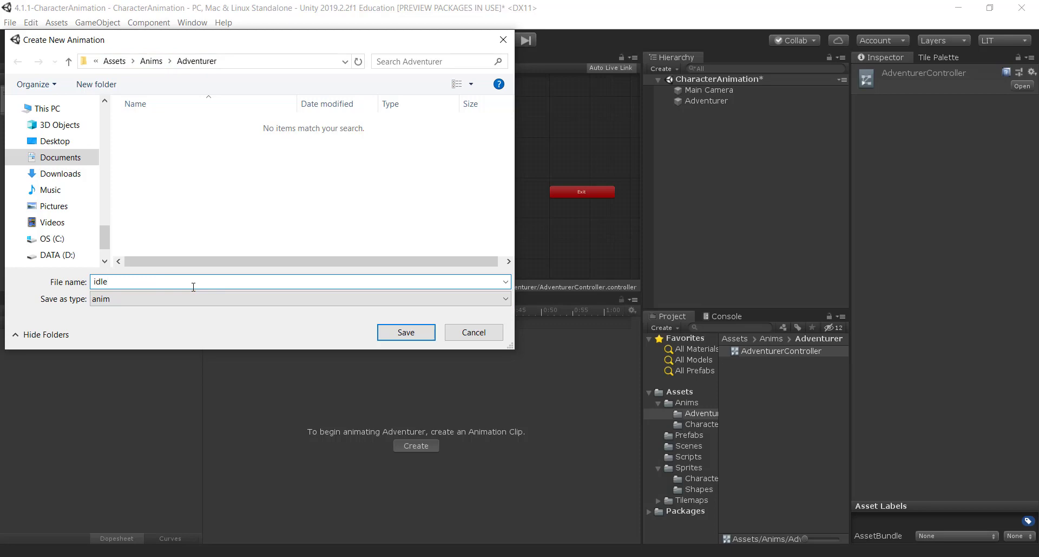
{"action": "key", "text": "Return"}
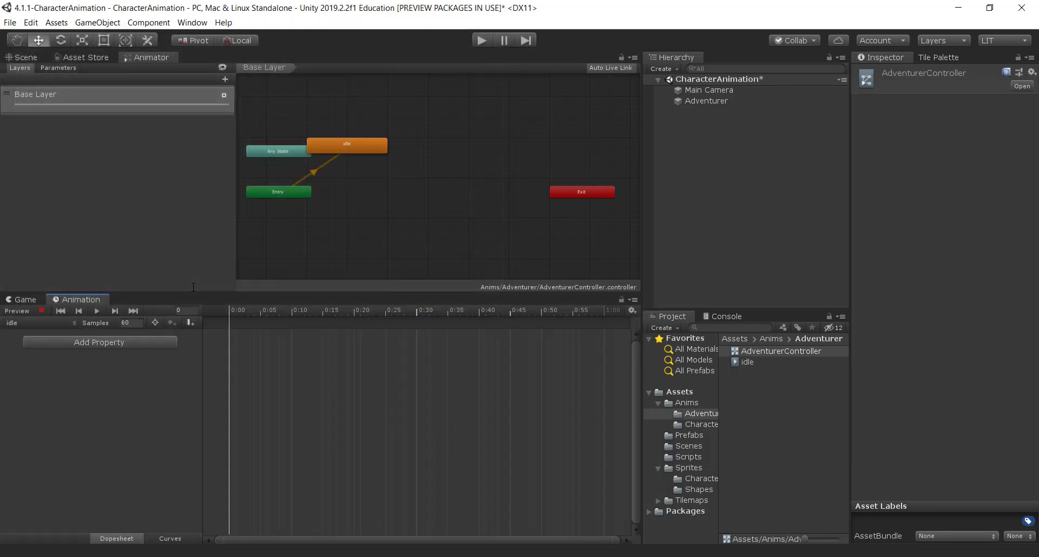
{"action": "left_click_drag", "start_coordinate": [363, 145], "coordinate": [438, 164]}
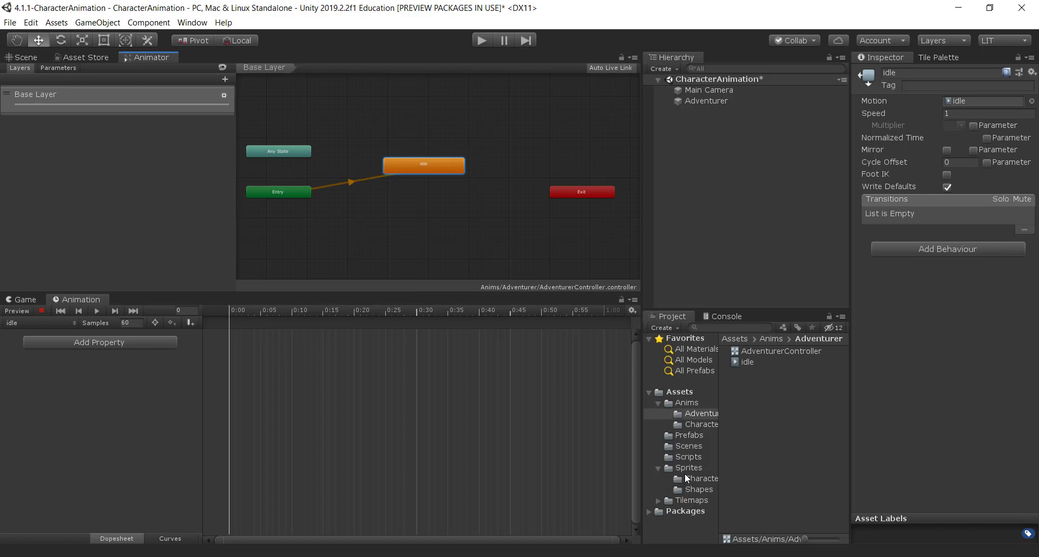
- Inspect the Adventurer Sprite Sheet in the Sprite Editor to find the name suffixes of the first and last sprites in the top row
{"action": "left_click", "coordinate": [698, 468]}
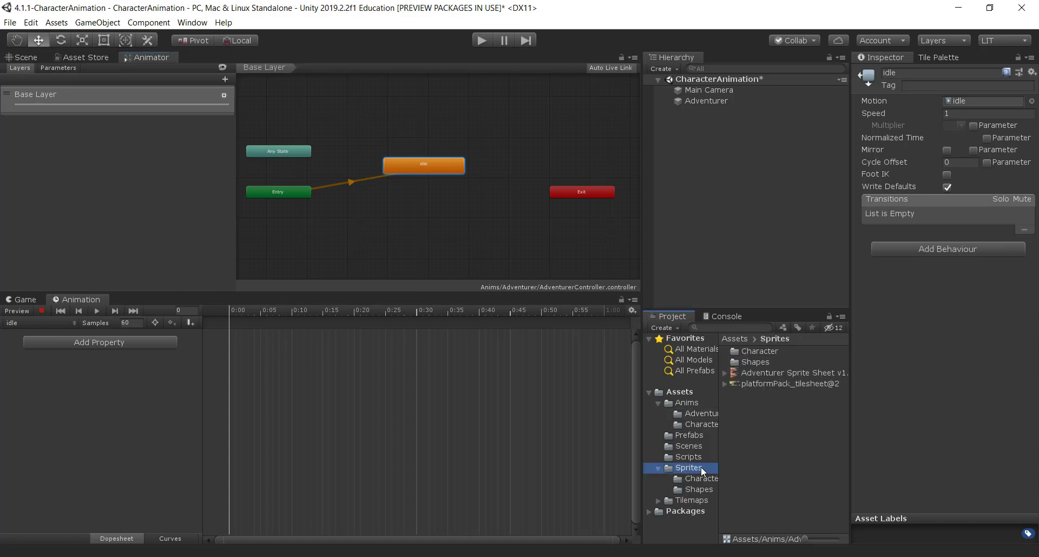
{"action": "left_click", "coordinate": [775, 371]}
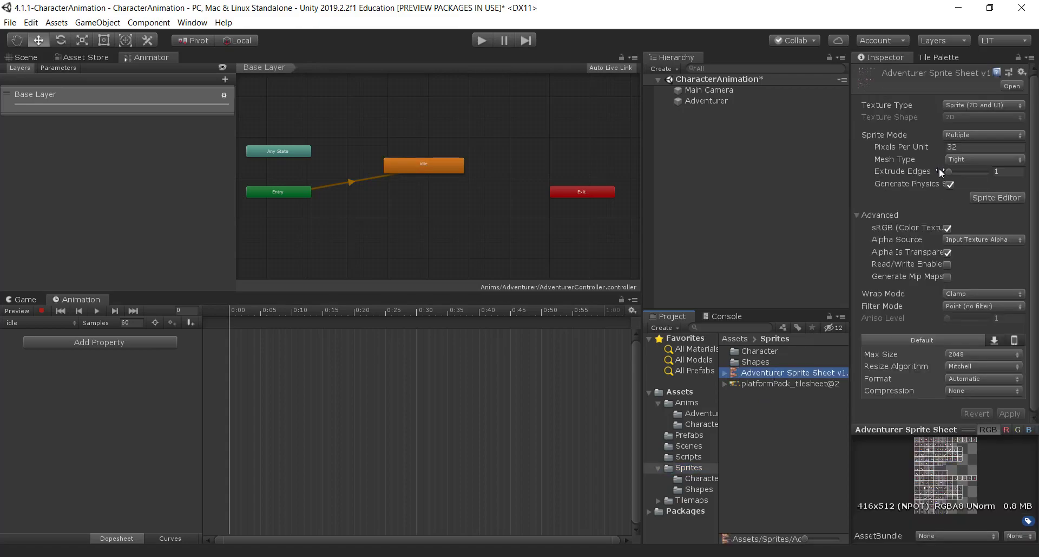
{"action": "left_click", "coordinate": [995, 199]}
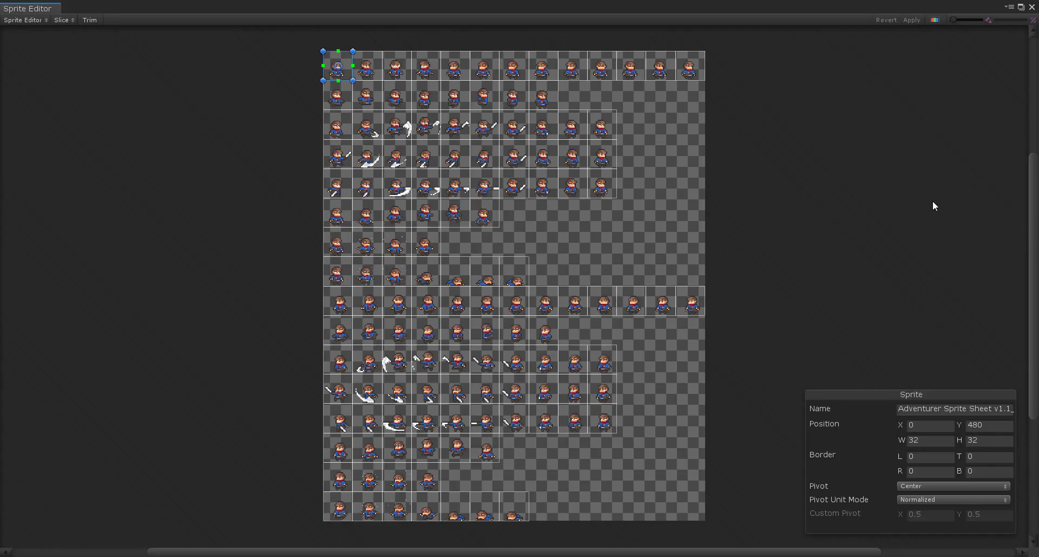
{"action": "scroll", "coordinate": [514, 155], "scroll_direction": "up", "scroll_amount": 2}
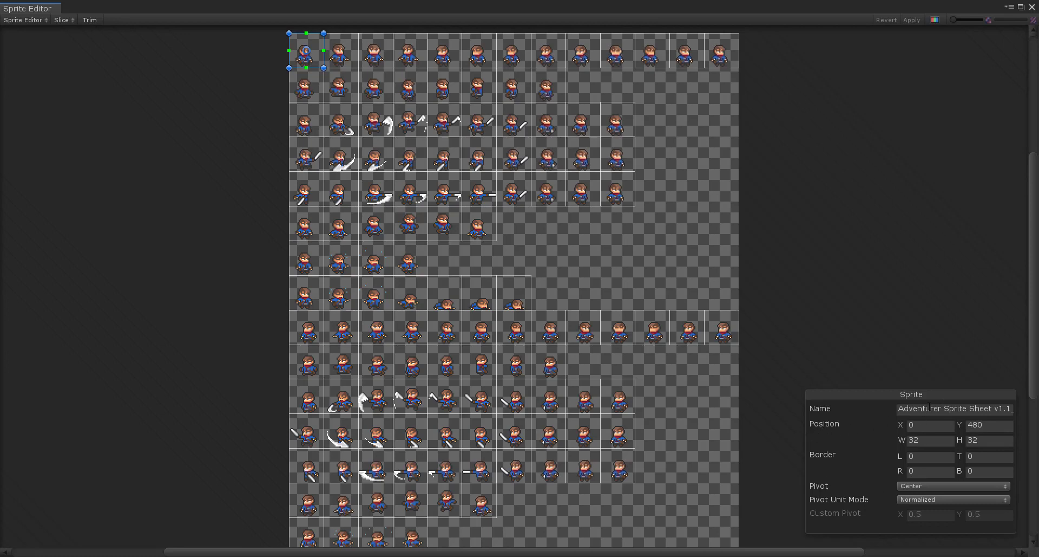
{"action": "left_click", "coordinate": [929, 407]}
{"action": "key", "text": "End"}
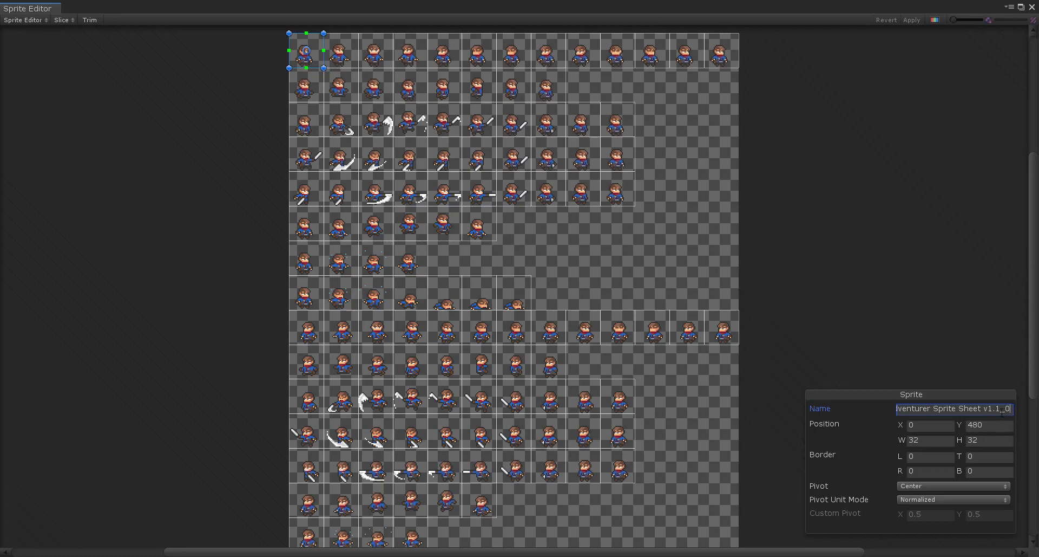
{"action": "left_click", "coordinate": [715, 55]}
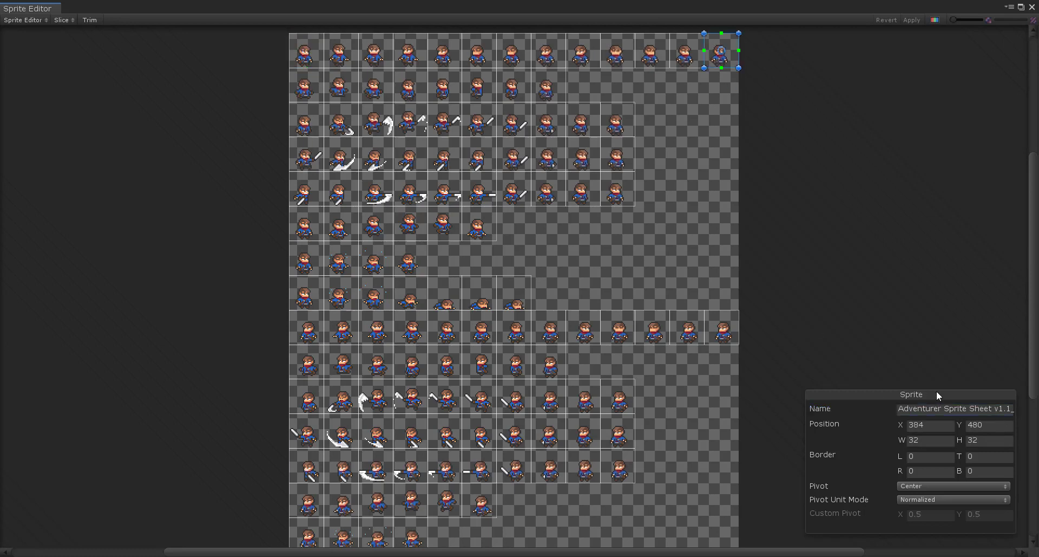
{"action": "left_click", "coordinate": [965, 410]}
{"action": "key", "text": "End"}
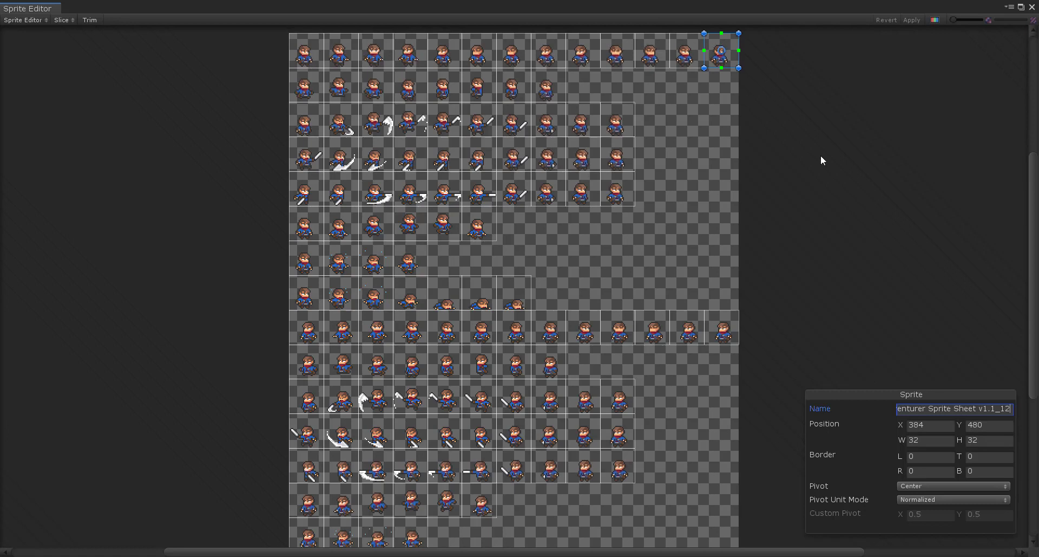
{"action": "left_click", "coordinate": [1032, 8]}
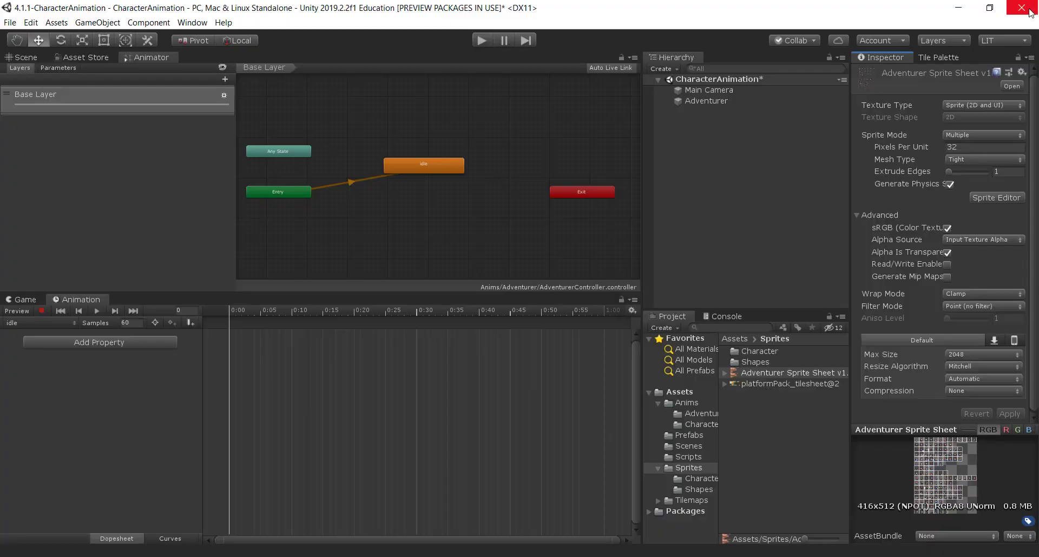
- Add sprites 0 through 12 of the Adventurer Sprite Sheet as keyframes at the start of the idle clip's timeline
{"action": "left_click", "coordinate": [725, 373]}
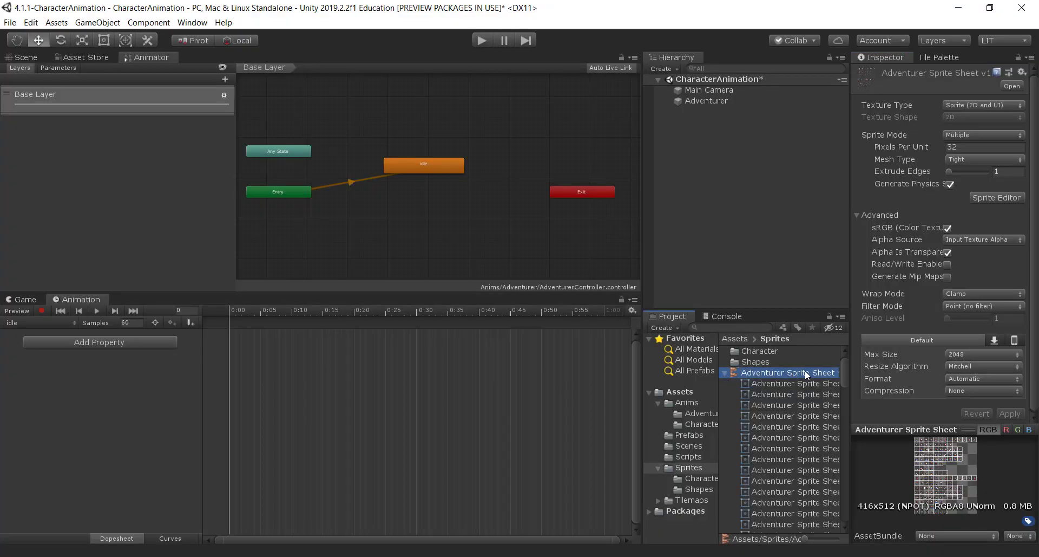
{"action": "left_click", "coordinate": [794, 384]}
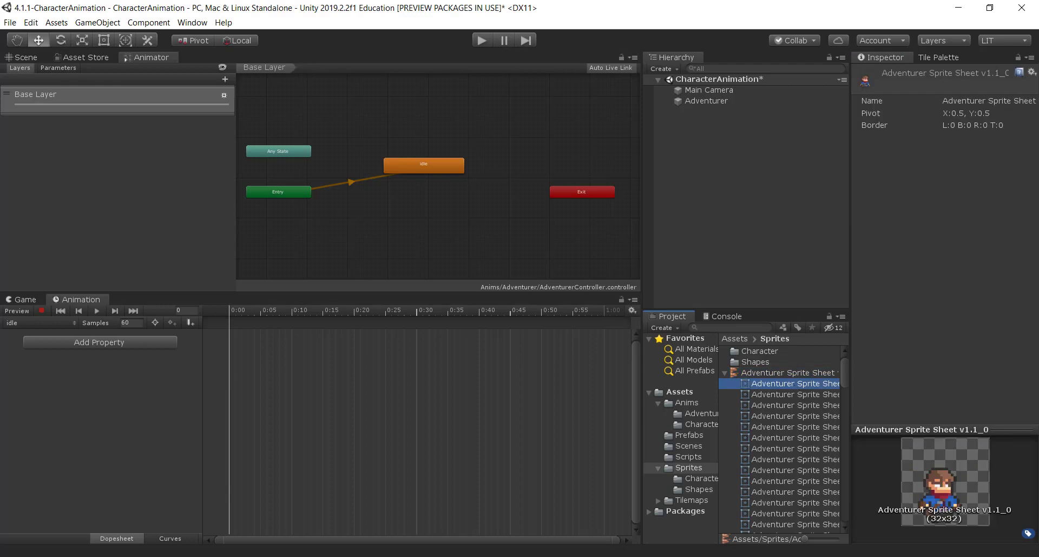
{"action": "left_click", "coordinate": [824, 470]}
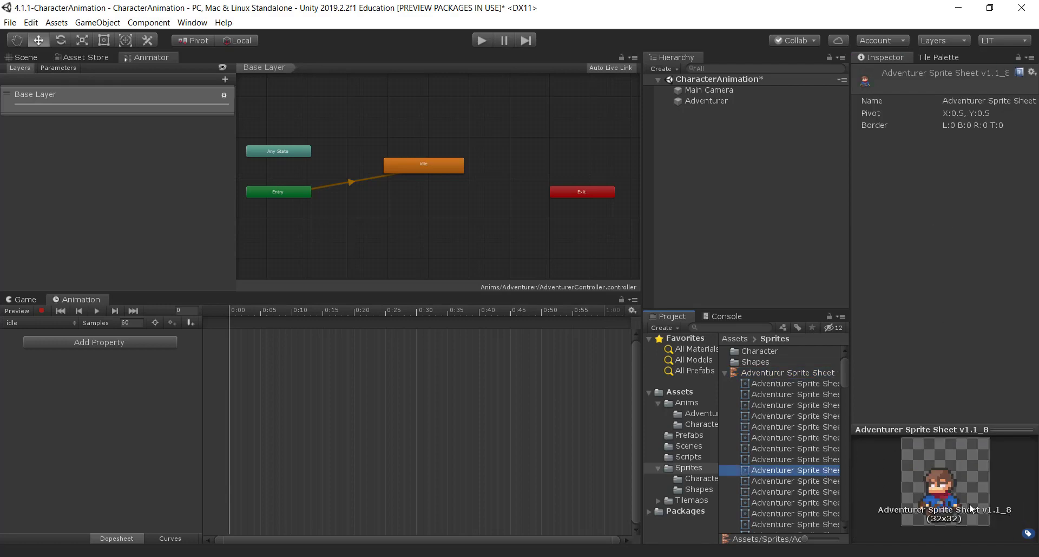
{"action": "left_click", "coordinate": [818, 501]}
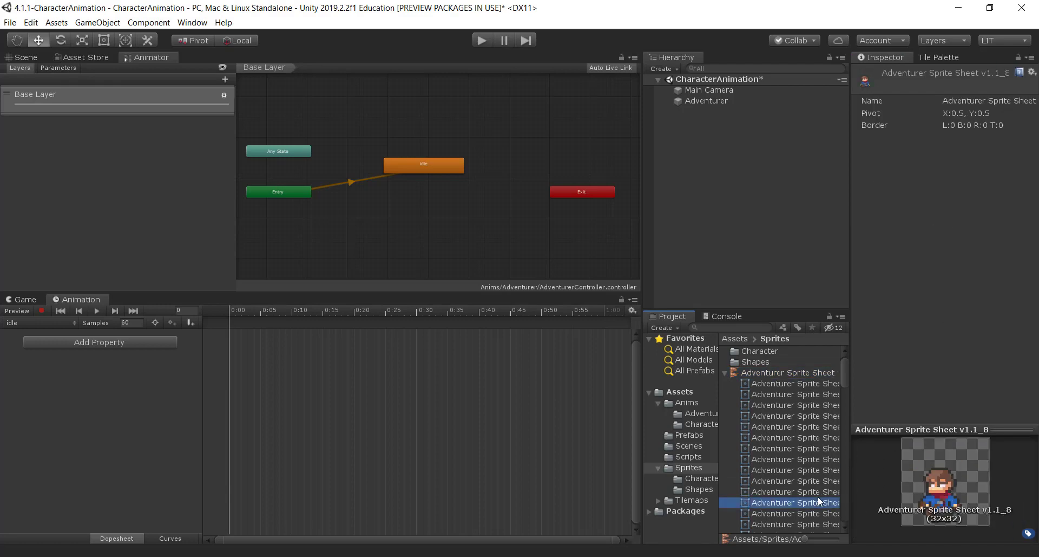
{"action": "left_click", "coordinate": [831, 514]}
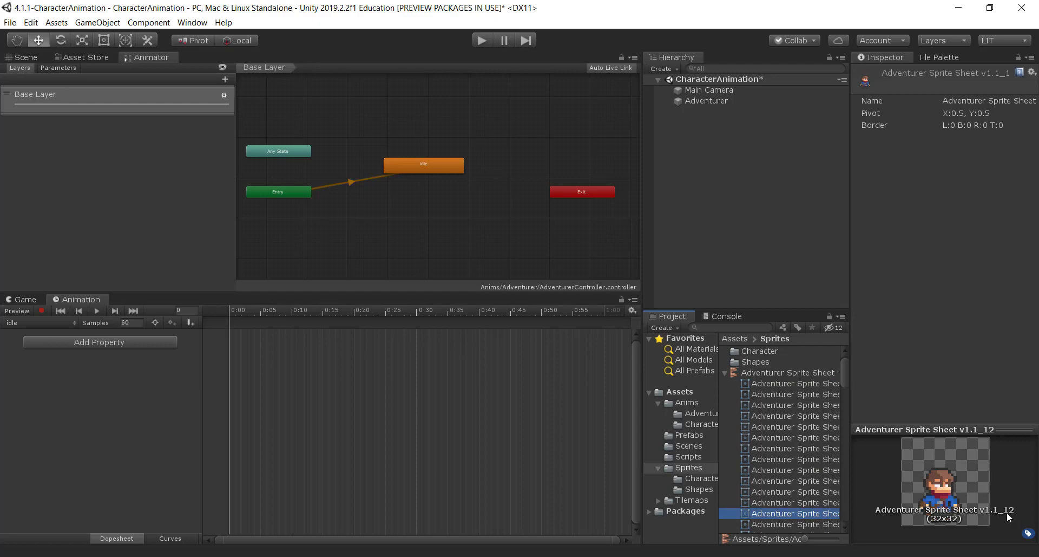
{"action": "left_click", "coordinate": [795, 384], "text": "shift"}
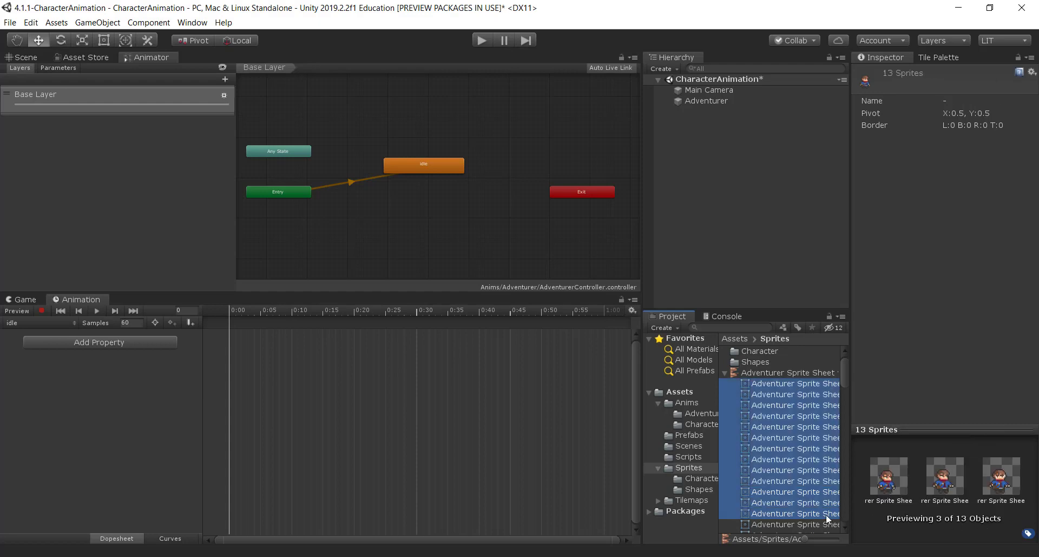
{"action": "left_click_drag", "start_coordinate": [759, 385], "coordinate": [232, 344]}
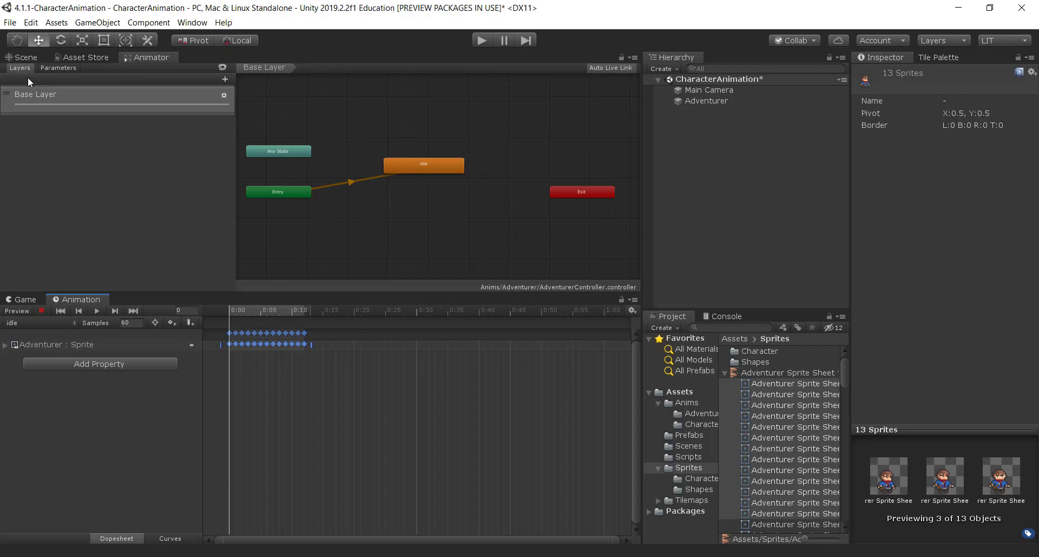
- Play the scene and view the Adventurer close up in the Scene view to check the idle animation's speed, and stop playback
{"action": "left_click", "coordinate": [480, 41]}
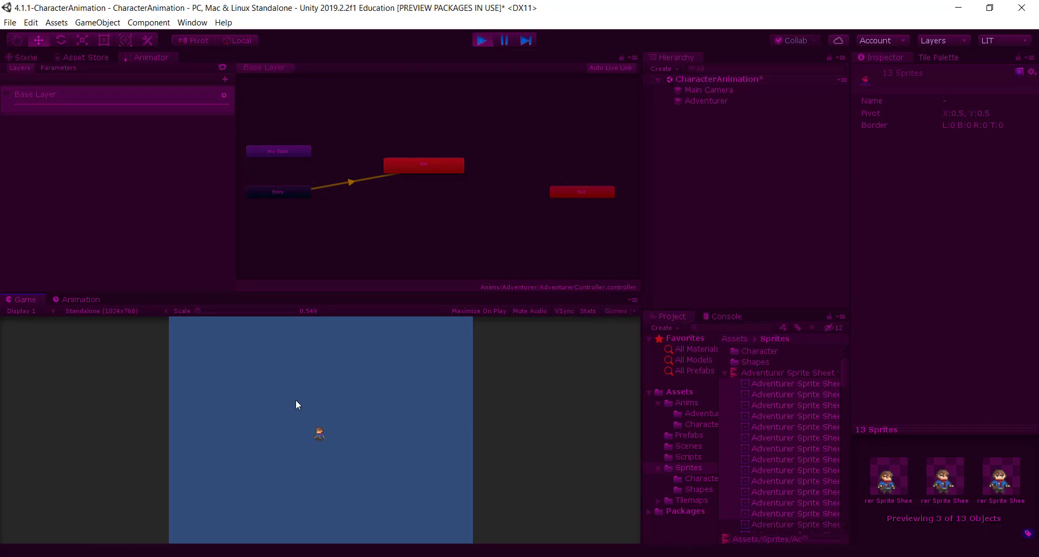
{"action": "left_click", "coordinate": [15, 57]}
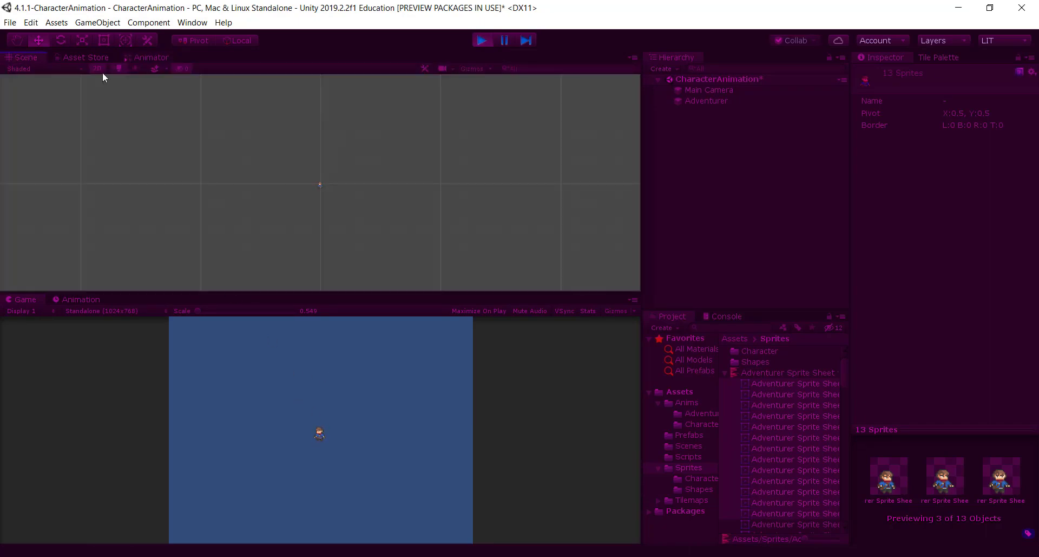
{"action": "scroll", "coordinate": [219, 182], "scroll_direction": "up", "scroll_amount": 5}
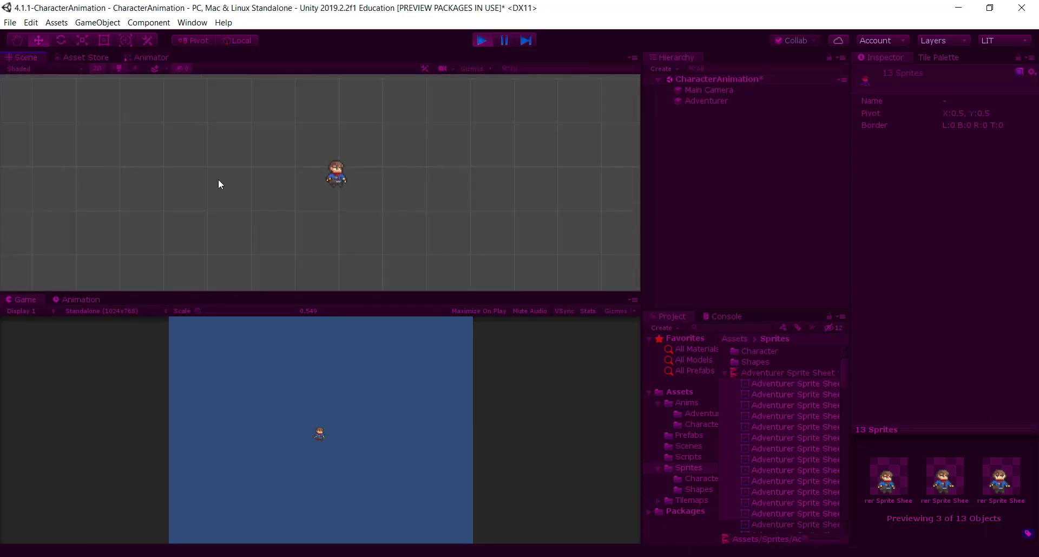
{"action": "scroll", "coordinate": [476, 171], "scroll_direction": "up", "scroll_amount": 4}
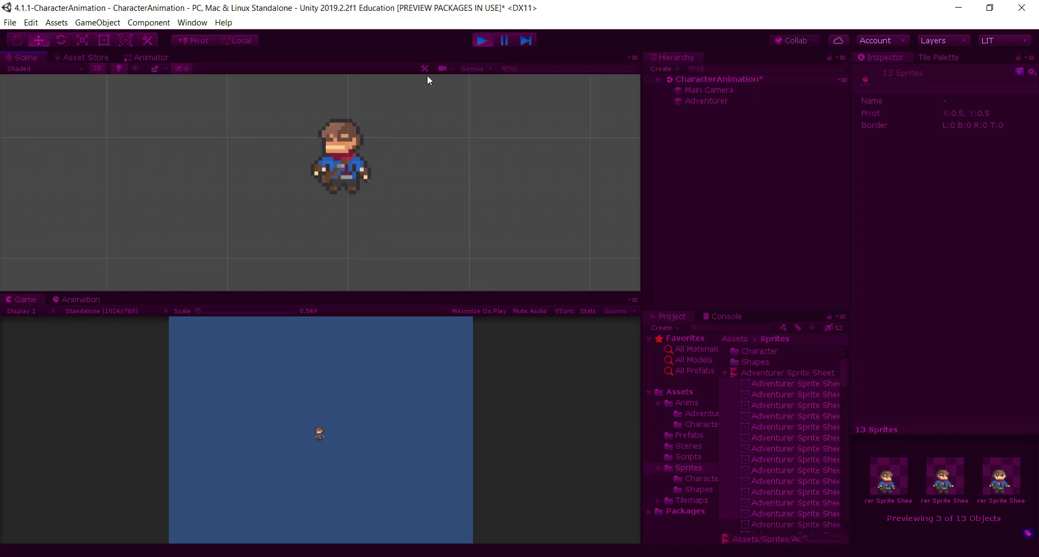
{"action": "left_click", "coordinate": [484, 41]}
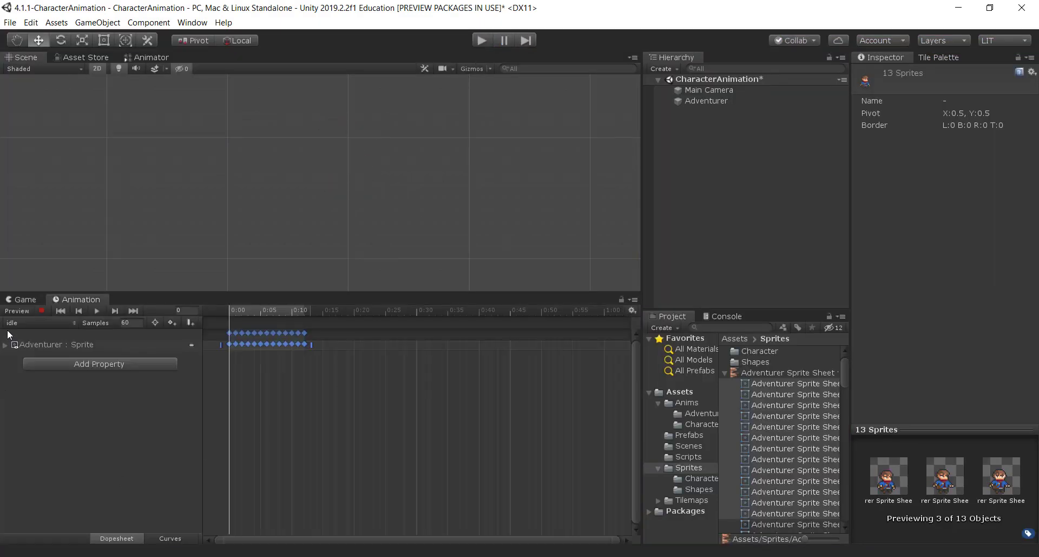
- Set the idle clip's sample rate to 24 and show the Animation window's sample rate display options
{"action": "left_click", "coordinate": [131, 322]}
{"action": "type", "text": "24"}
{"action": "key", "text": "Return"}
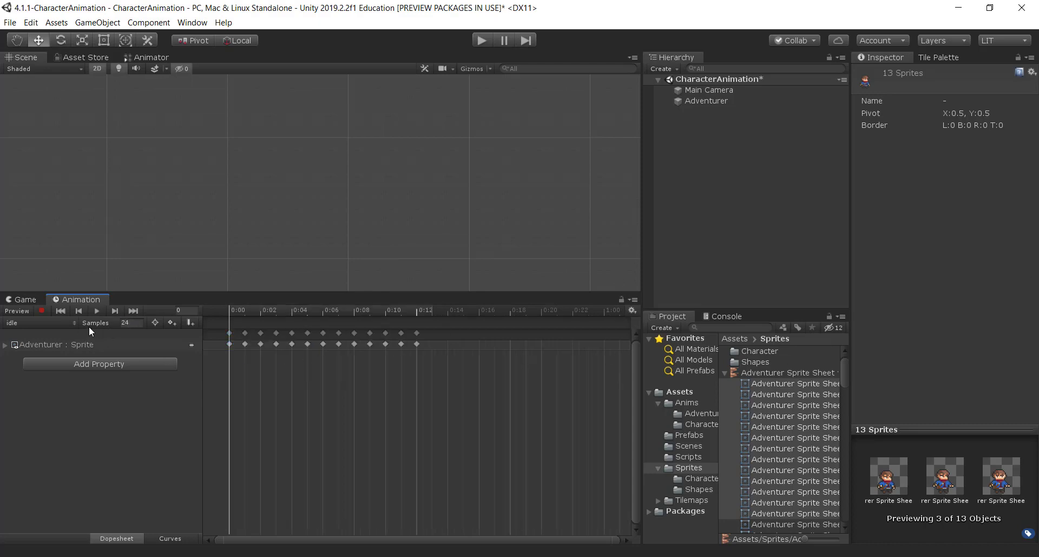
{"action": "left_click", "coordinate": [633, 310]}
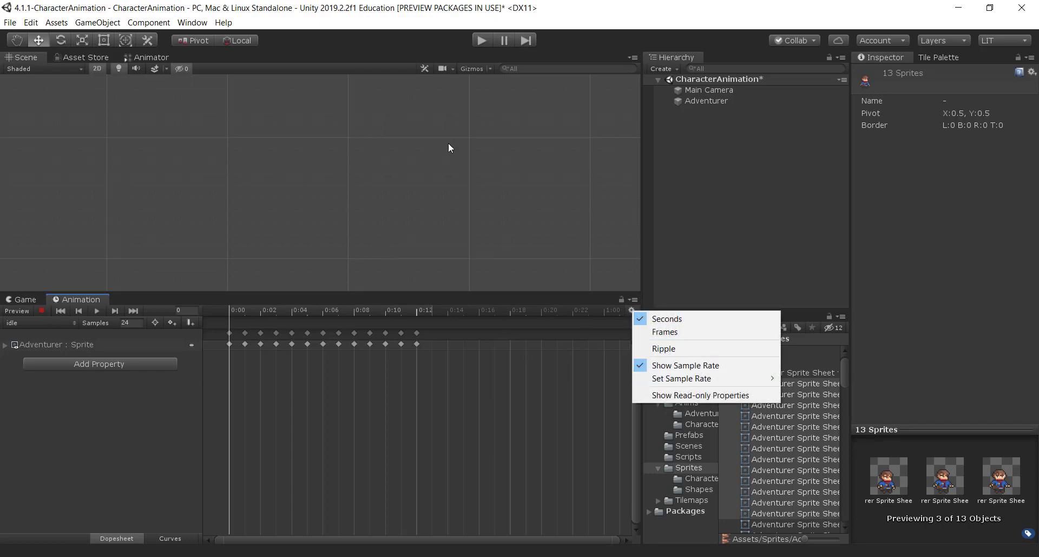
- Play the scene to check the slowed idle animation, stop playback, and return to the Animator state graph
{"action": "left_click", "coordinate": [479, 45]}
{"action": "left_click", "coordinate": [480, 41]}
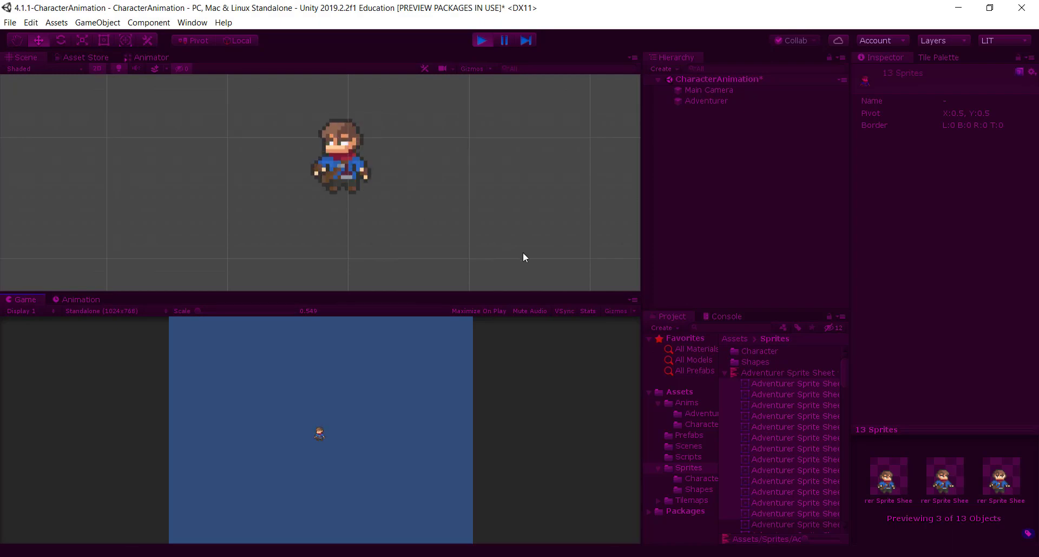
{"action": "left_click", "coordinate": [474, 41]}
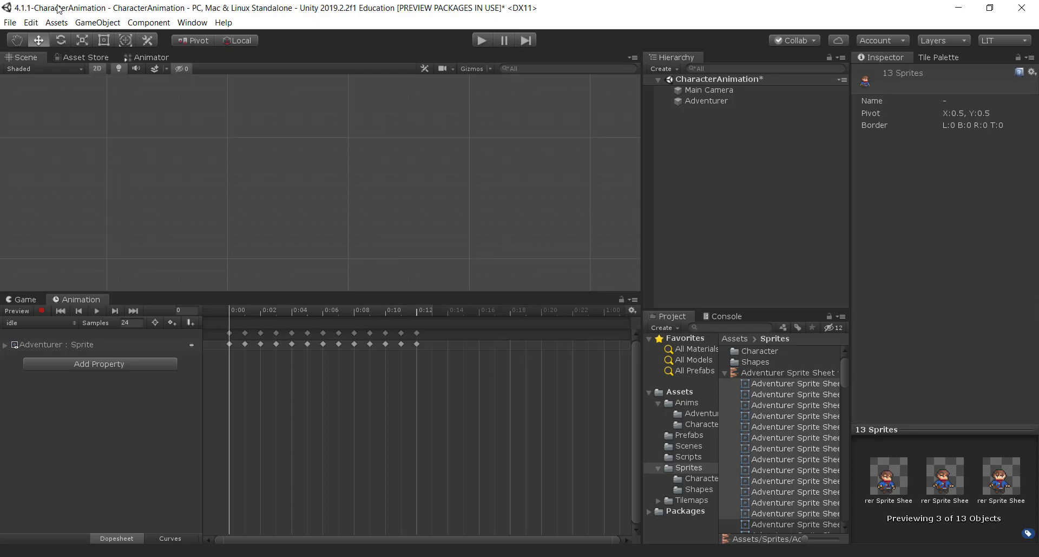
{"action": "left_click", "coordinate": [154, 59]}
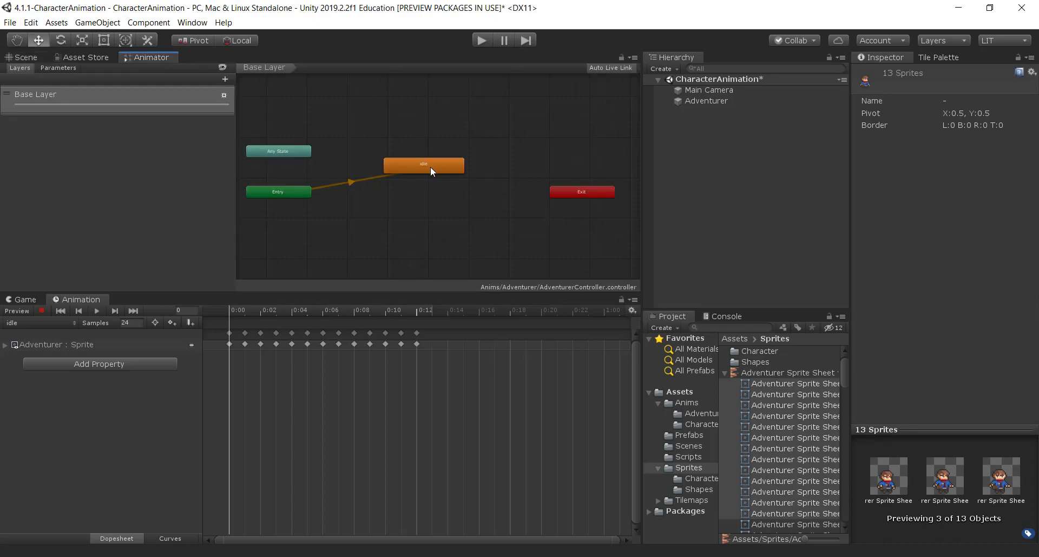